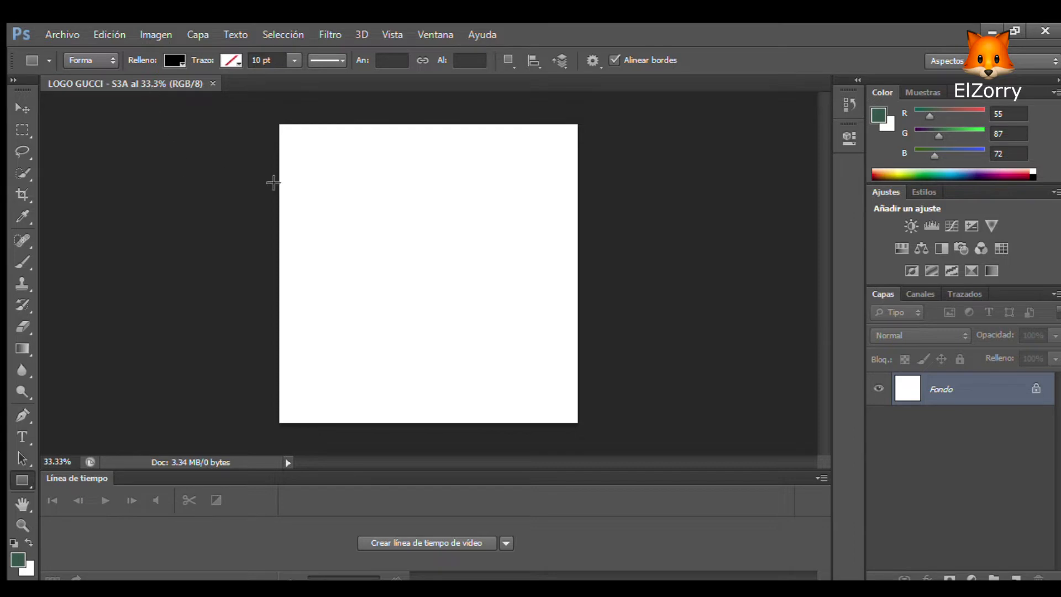
Draw a black rectangle about 1020 × 765 px across the middle of the white canvas
{"action": "left_click_drag", "start_coordinate": [287, 170], "coordinate": [568, 380]}
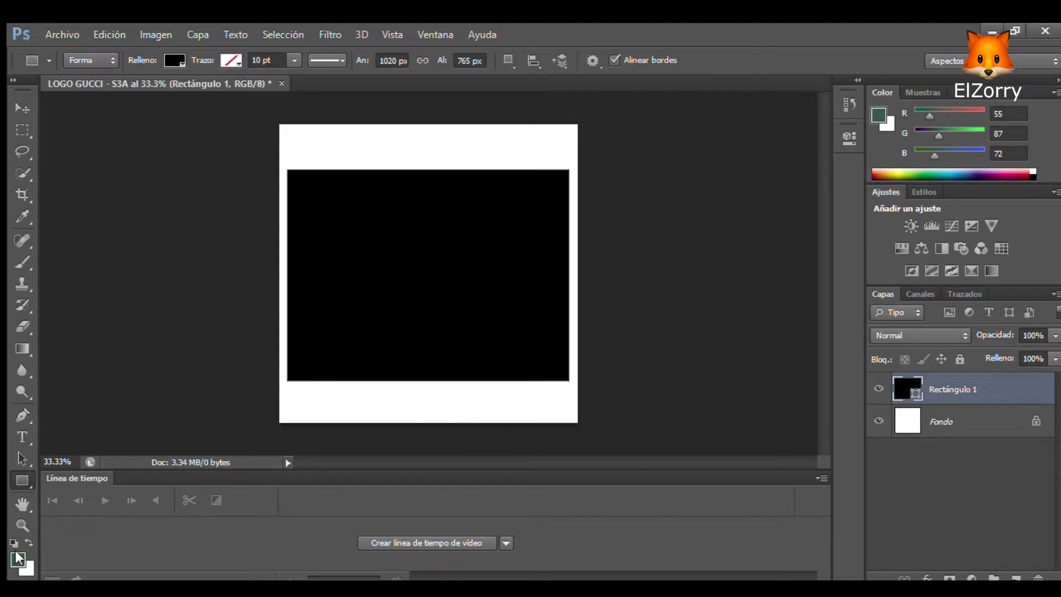
{"action": "left_click", "coordinate": [20, 481]}
{"action": "left_click", "coordinate": [172, 59]}
{"action": "key", "text": "i"}
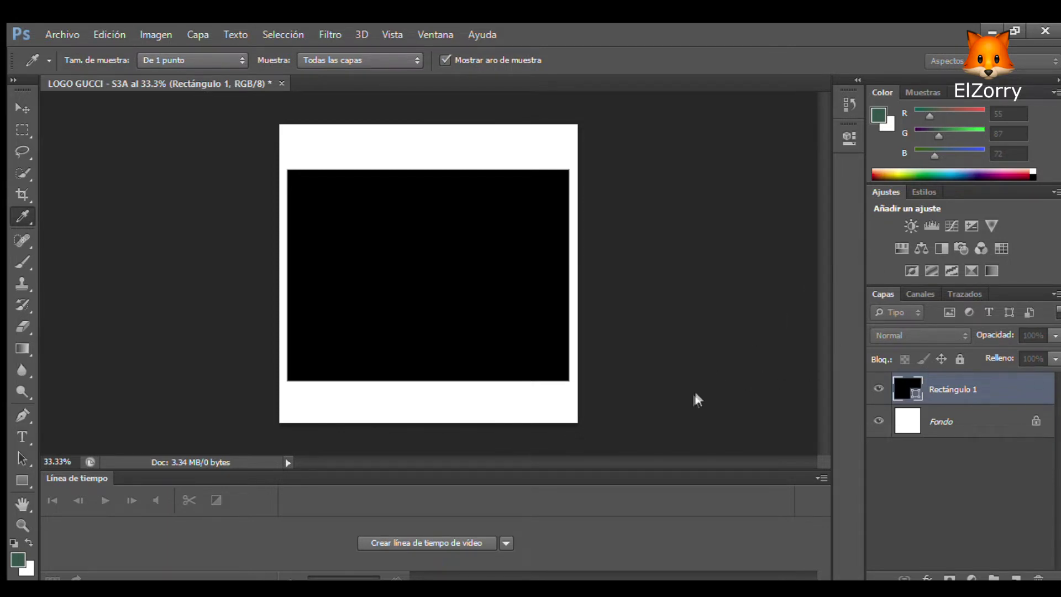
{"action": "key", "text": "u"}
{"action": "key", "text": "alt+BackSpace"}
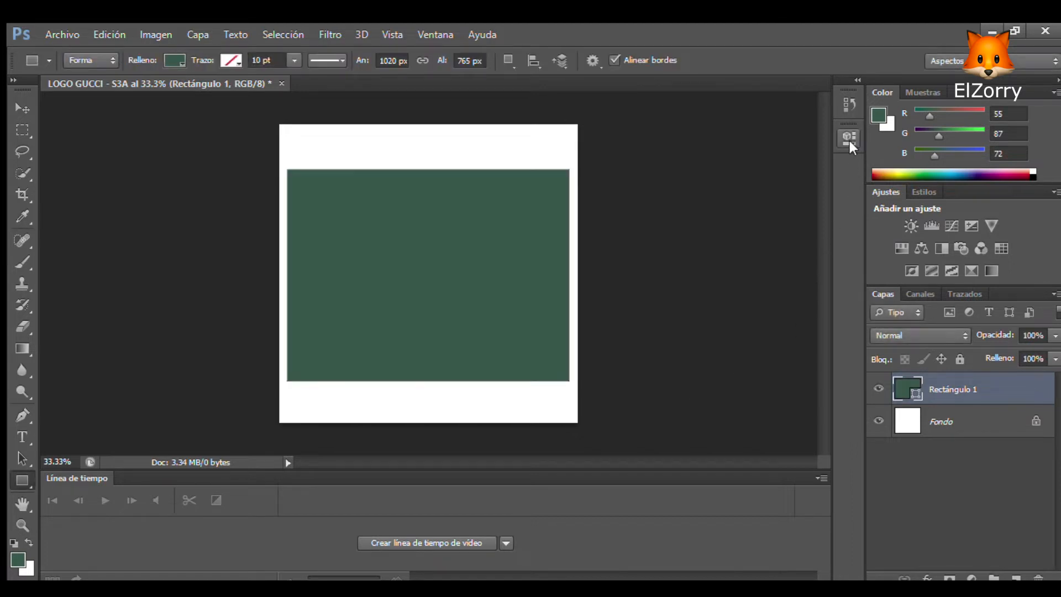
{"action": "key", "text": "ctrl+z"}
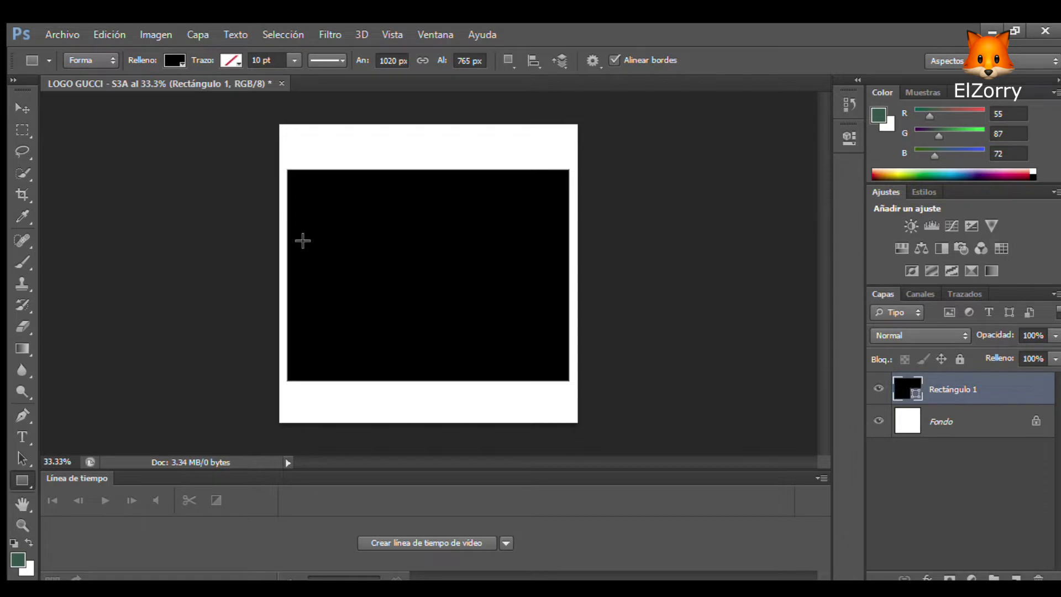
Draw a horizontal stripe about 999 × 123 px across the black rectangle and fill it with the green foreground color
{"action": "left_click_drag", "start_coordinate": [291, 238], "coordinate": [567, 271]}
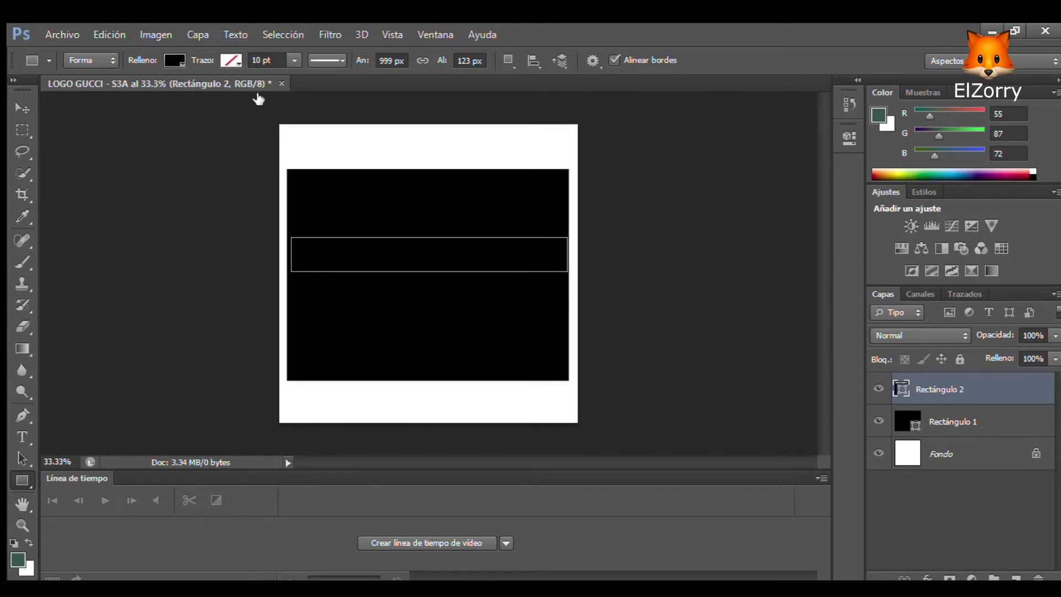
{"action": "key", "text": "i"}
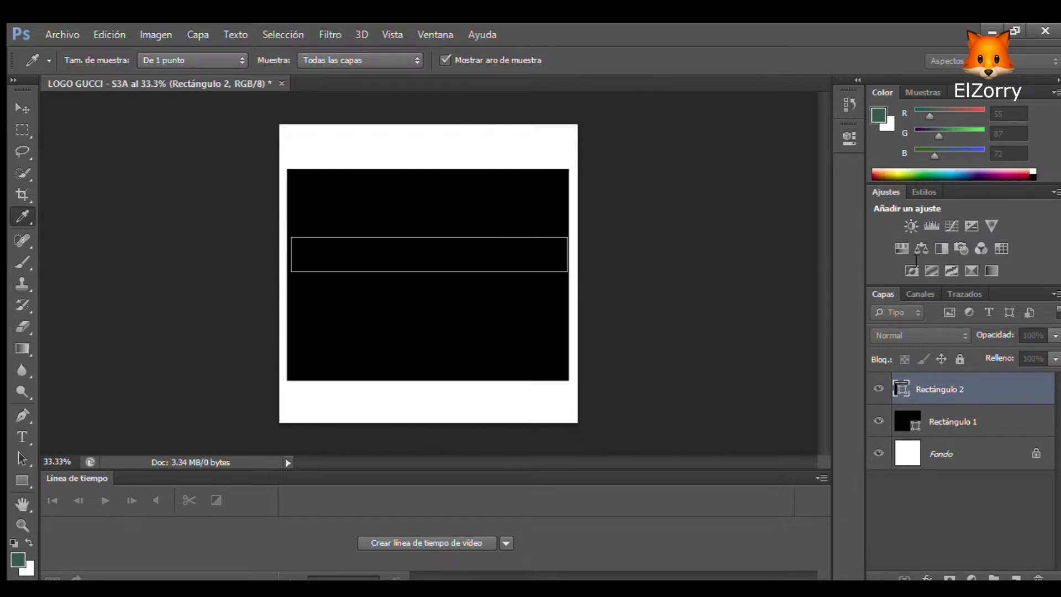
{"action": "key", "text": "u"}
{"action": "key", "text": "alt+BackSpace"}
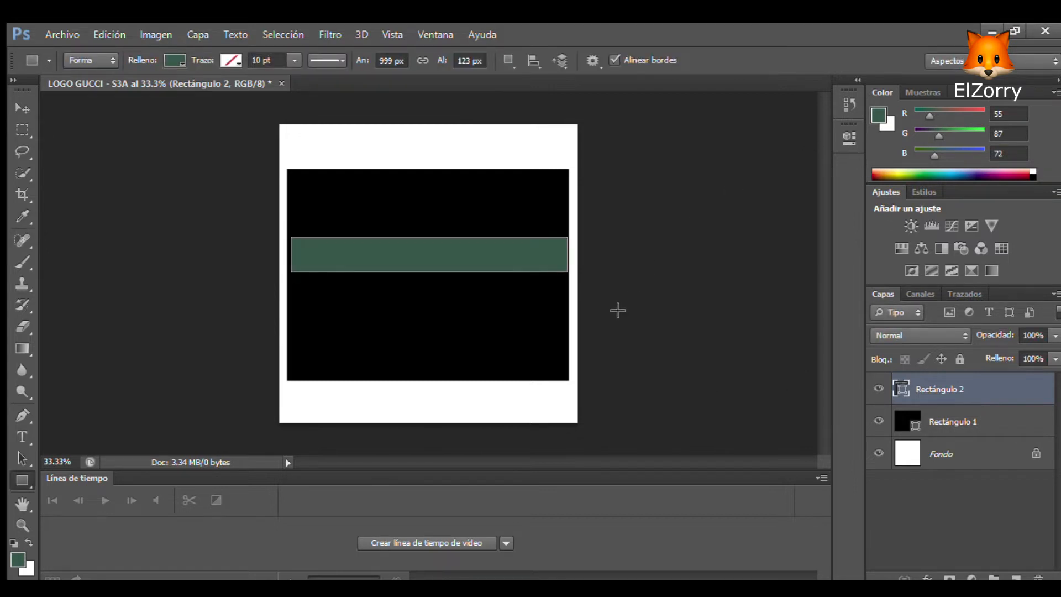
Move the green stripe slightly down and align its left end with the black rectangle's left edge
{"action": "left_click", "coordinate": [22, 108]}
{"action": "left_click_drag", "start_coordinate": [528, 243], "coordinate": [532, 258]}
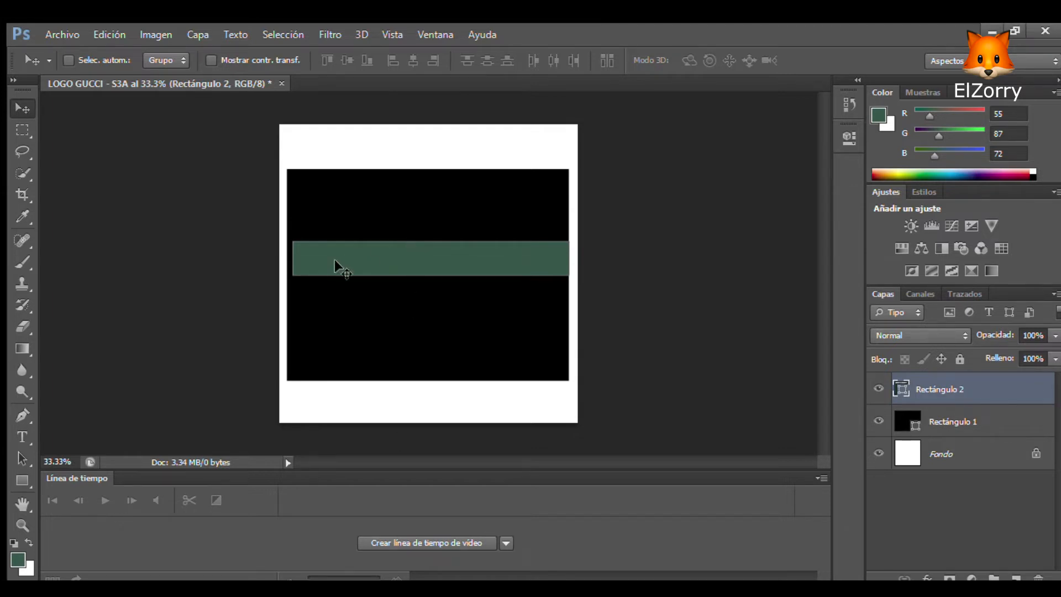
{"action": "left_click_drag", "start_coordinate": [348, 253], "coordinate": [339, 251]}
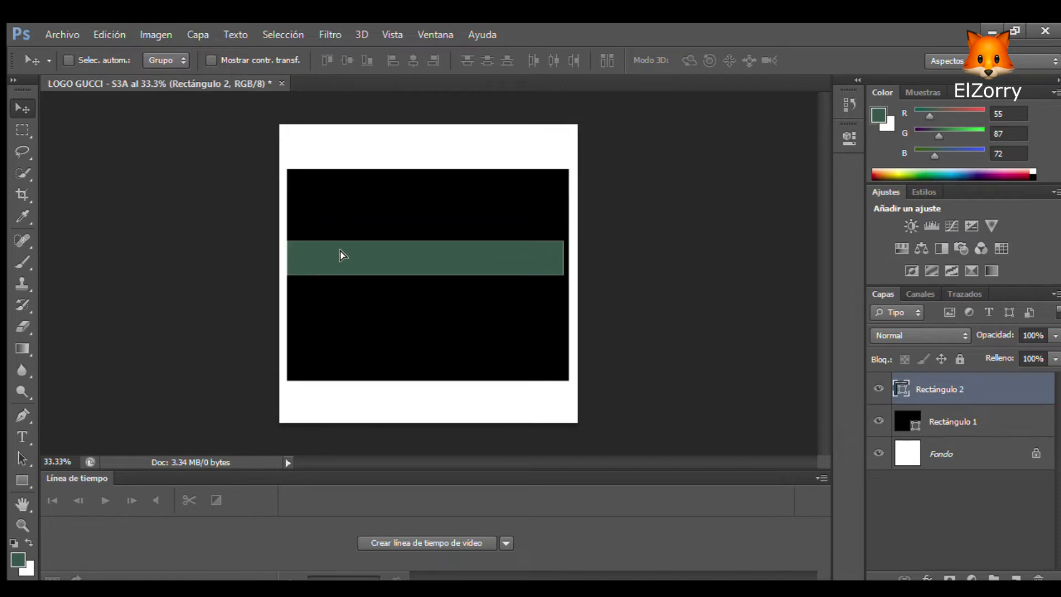
Draw two more green stripes across the black rectangle: about 1017 × 147 px below the first and about 1023 × 129 px above it
{"action": "left_click", "coordinate": [22, 480]}
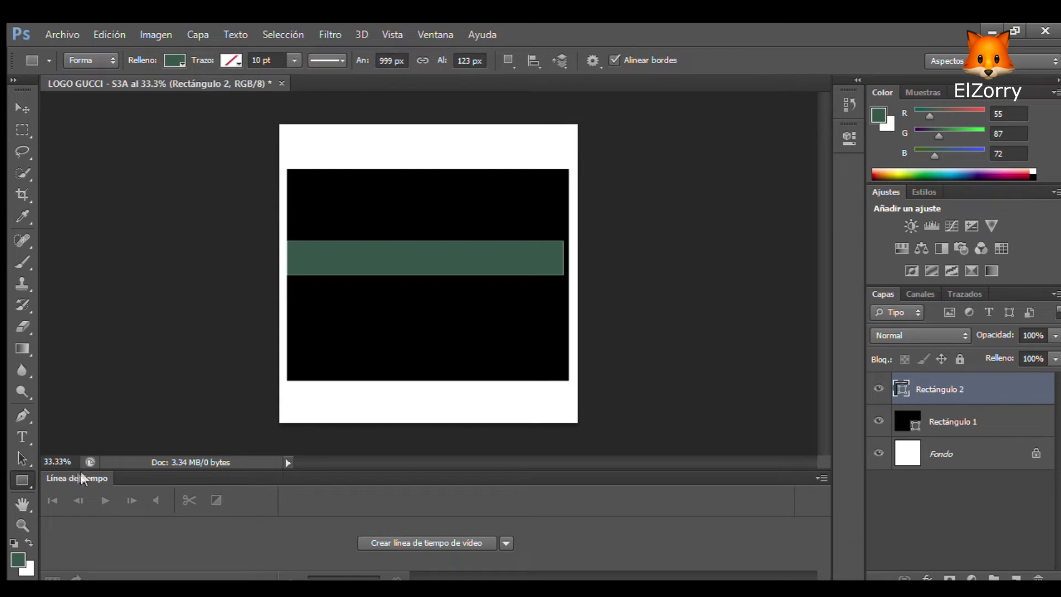
{"action": "left_click_drag", "start_coordinate": [288, 298], "coordinate": [569, 337]}
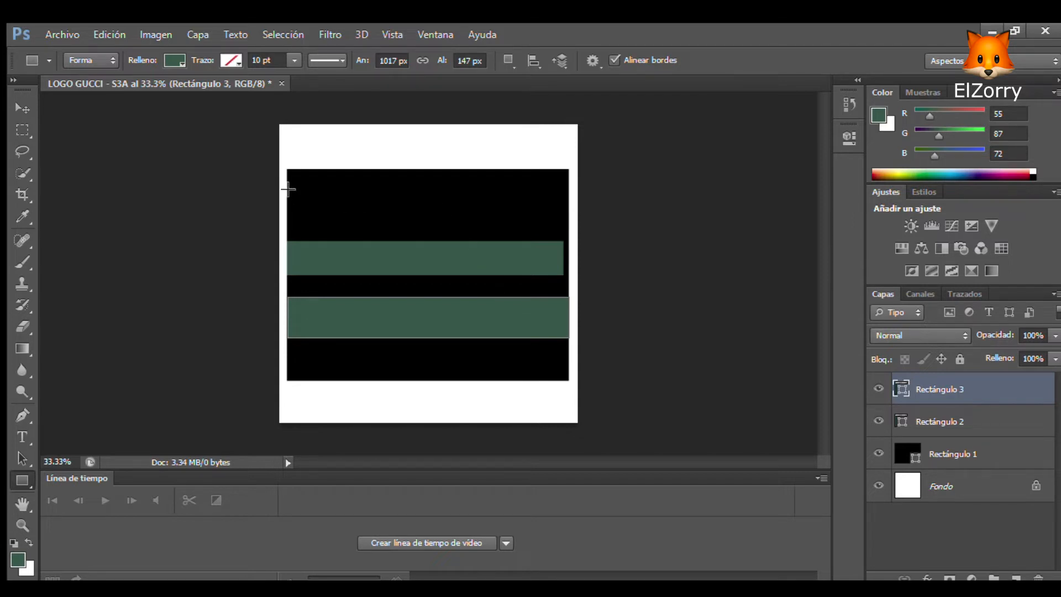
{"action": "left_click_drag", "start_coordinate": [287, 188], "coordinate": [569, 225]}
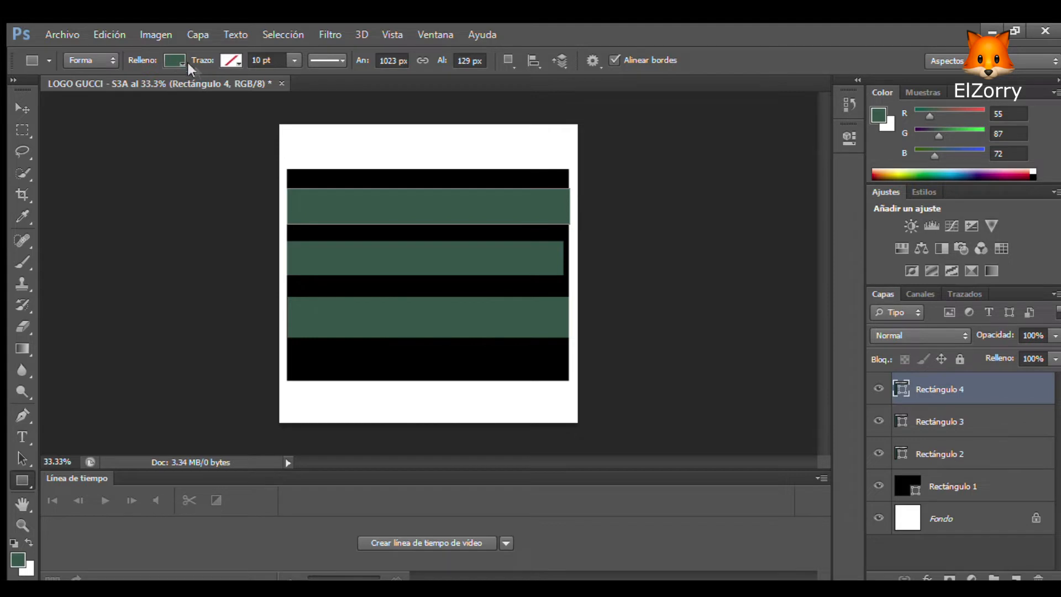
Change the fill of the uppermost stripe to crimson red
{"action": "key", "text": "i"}
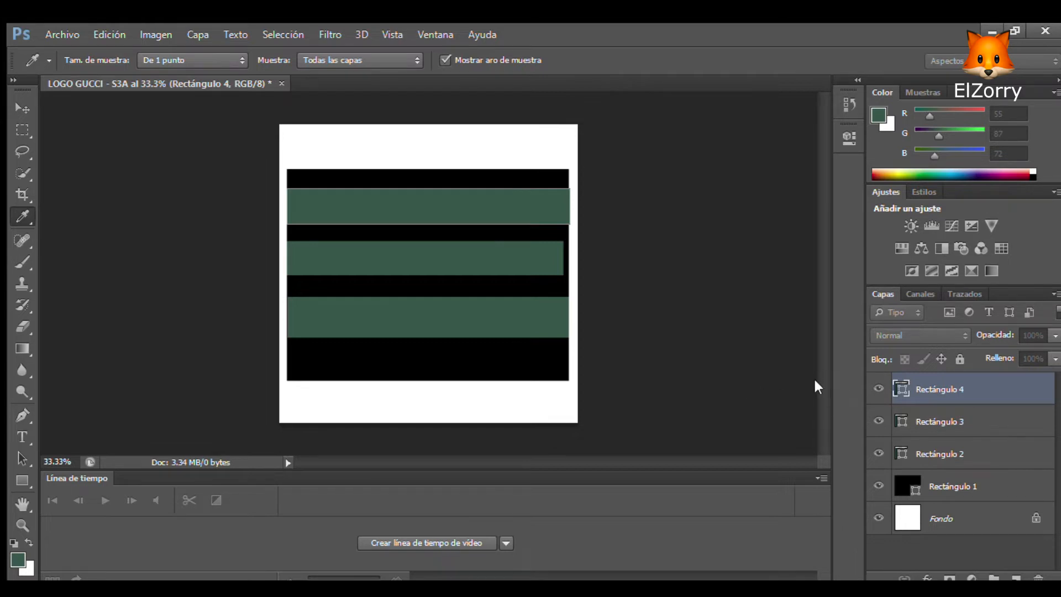
{"action": "left_click", "coordinate": [884, 148]}
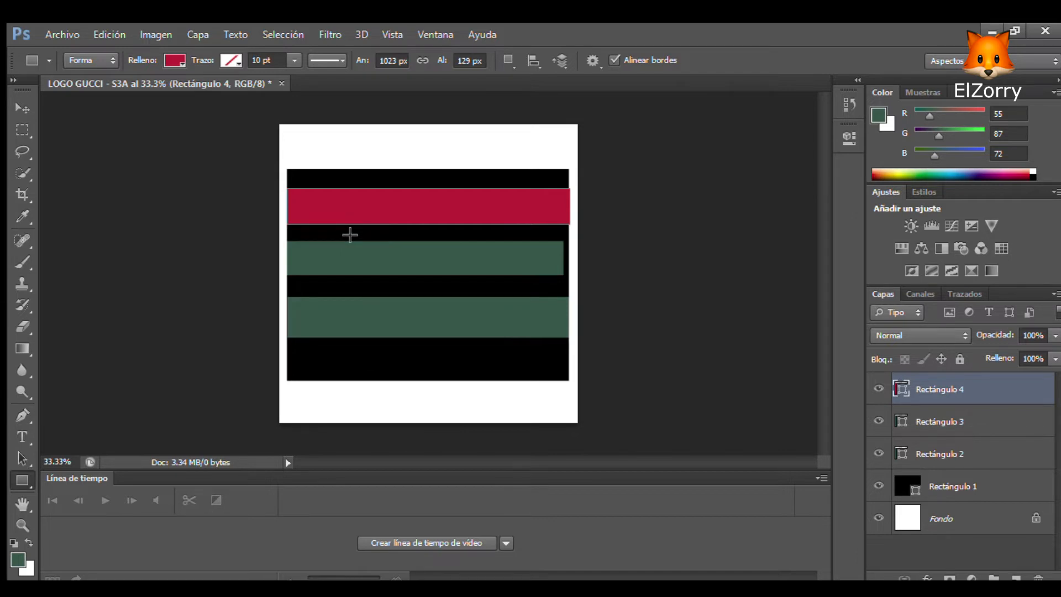
Scale the middle green stripe to 102.40% width and 129.27% height so it spans the black rectangle
{"action": "left_click", "coordinate": [982, 455]}
{"action": "left_click", "coordinate": [962, 422]}
{"action": "left_click", "coordinate": [953, 390]}
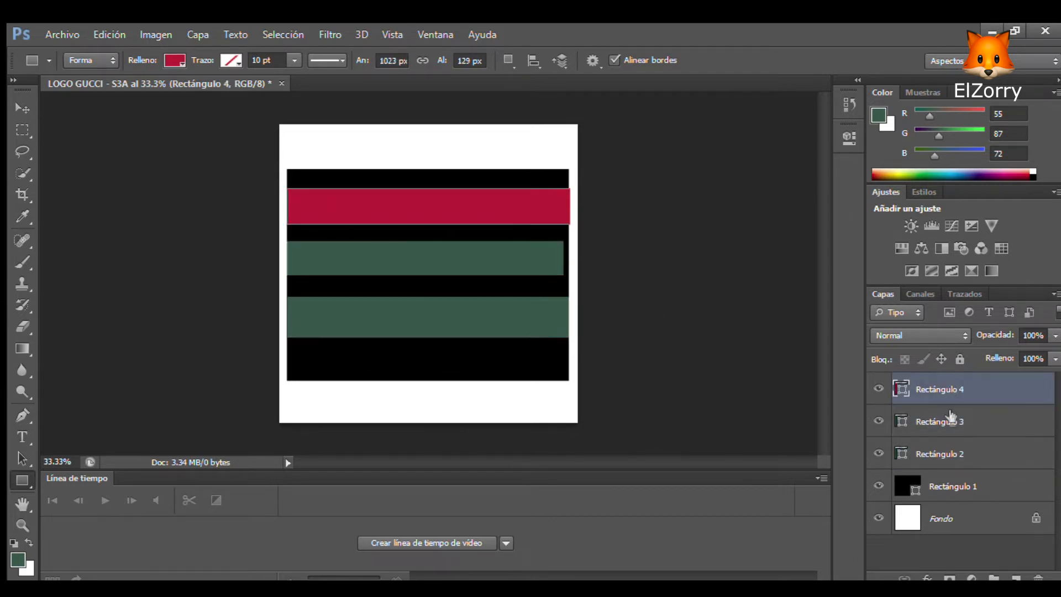
{"action": "left_click", "coordinate": [950, 454]}
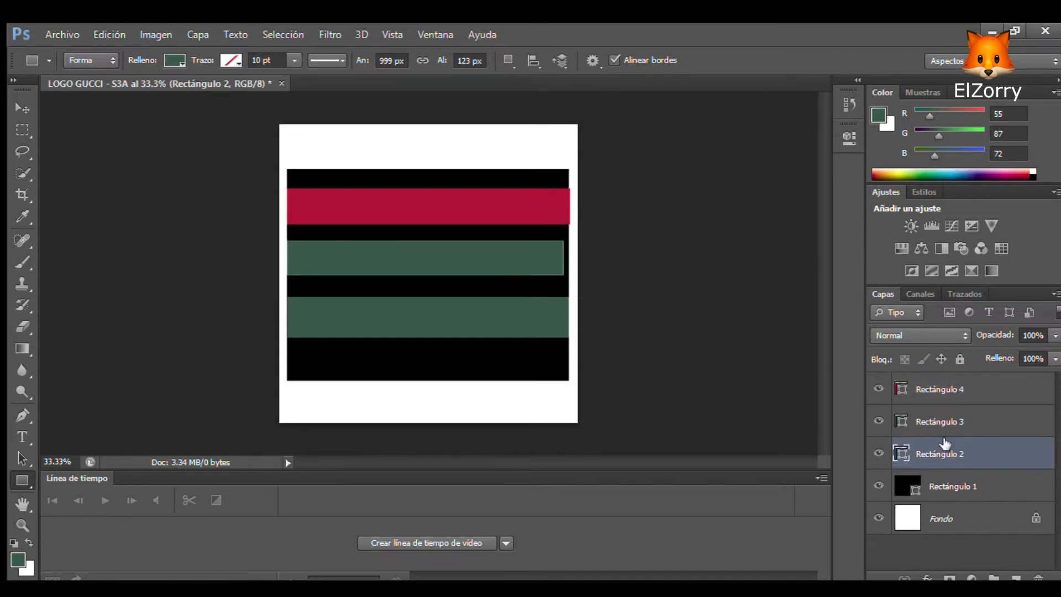
{"action": "key", "text": "ctrl+t"}
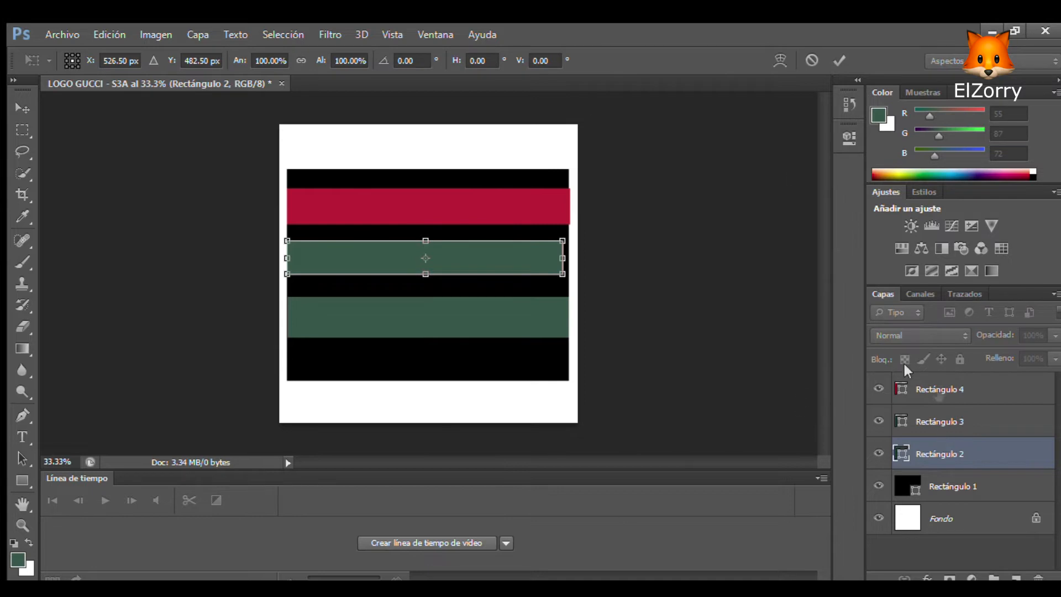
{"action": "left_click_drag", "start_coordinate": [562, 257], "coordinate": [569, 258]}
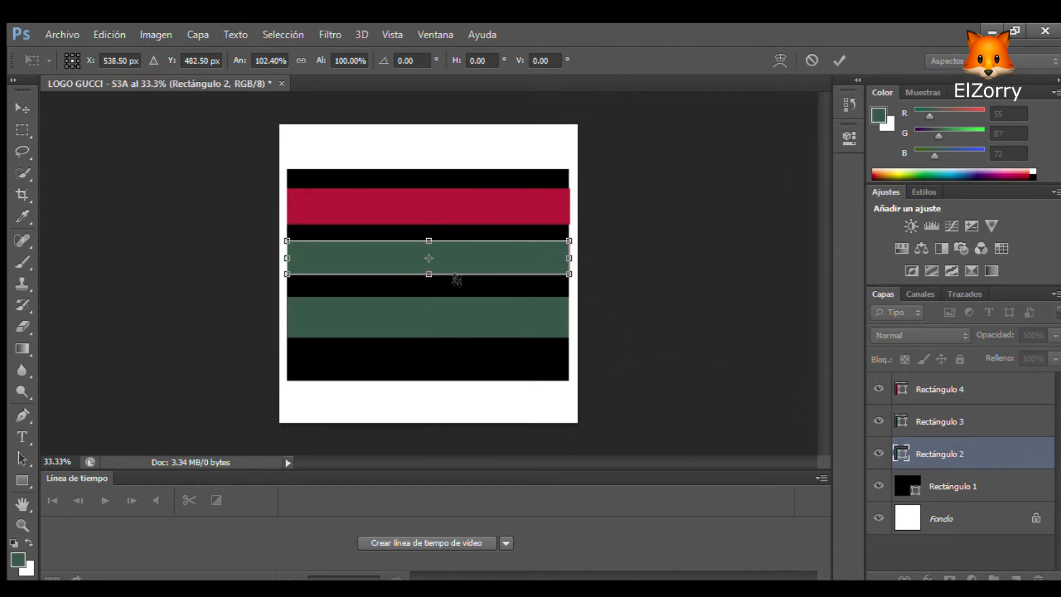
{"action": "left_click_drag", "start_coordinate": [429, 279], "coordinate": [429, 285]}
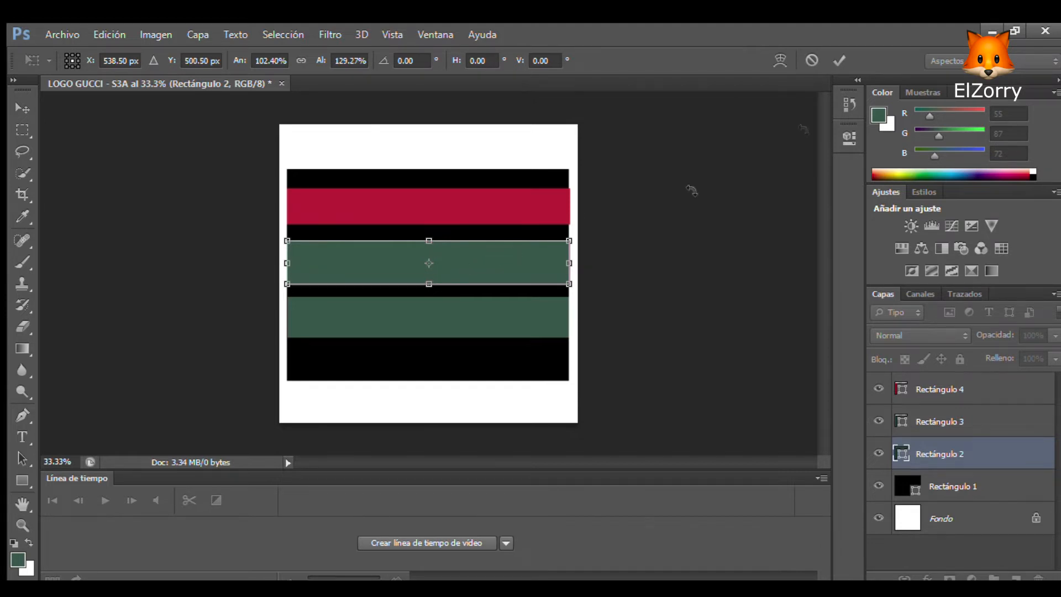
{"action": "left_click", "coordinate": [839, 59]}
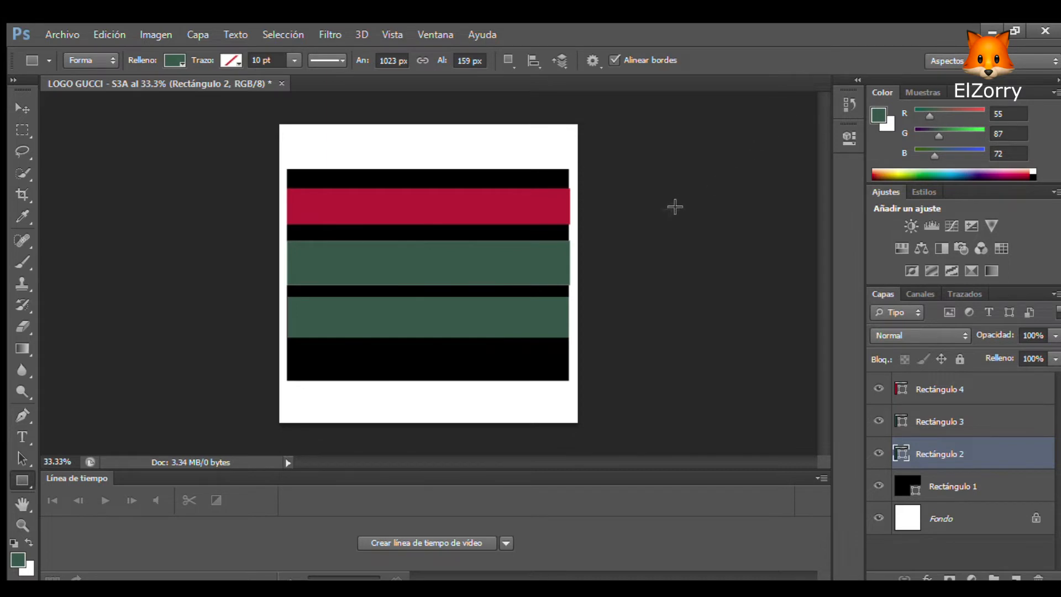
Move the red stripe down so it sits directly above the lower green stripe
{"action": "left_click", "coordinate": [960, 391]}
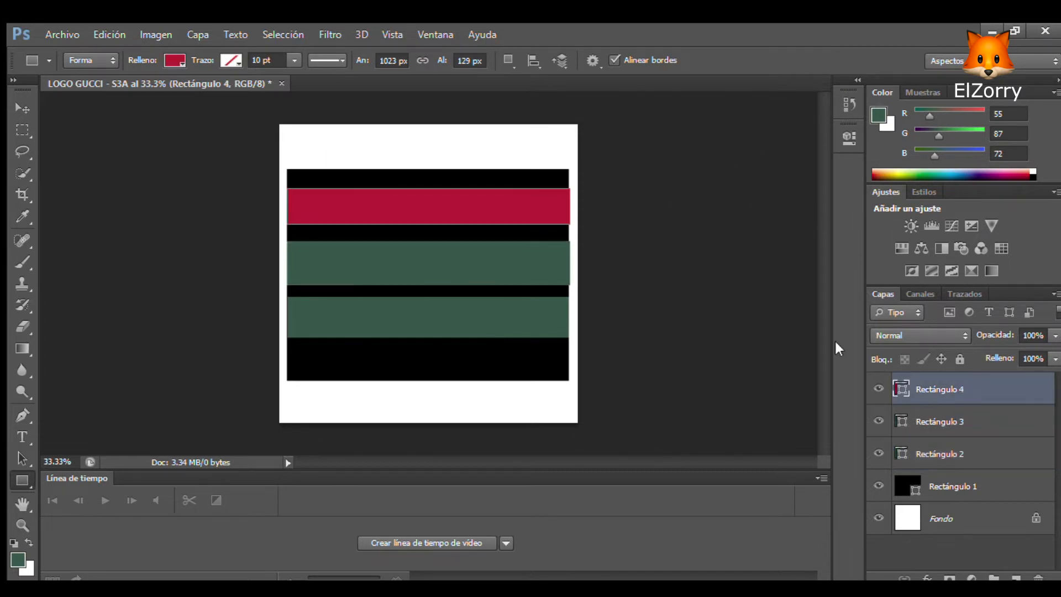
{"action": "left_click", "coordinate": [23, 111]}
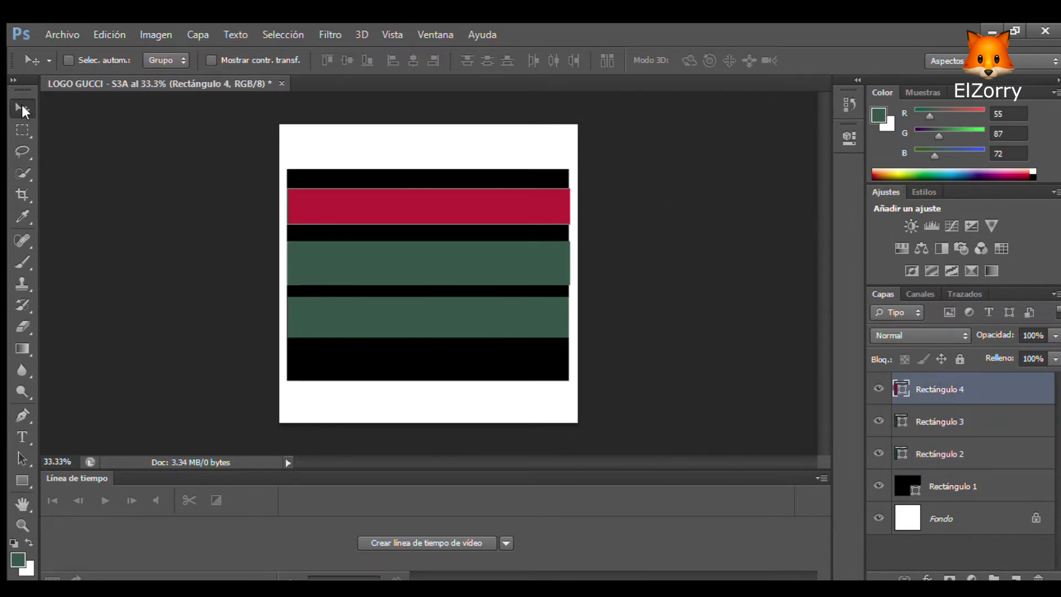
{"action": "left_click_drag", "start_coordinate": [390, 206], "coordinate": [386, 282]}
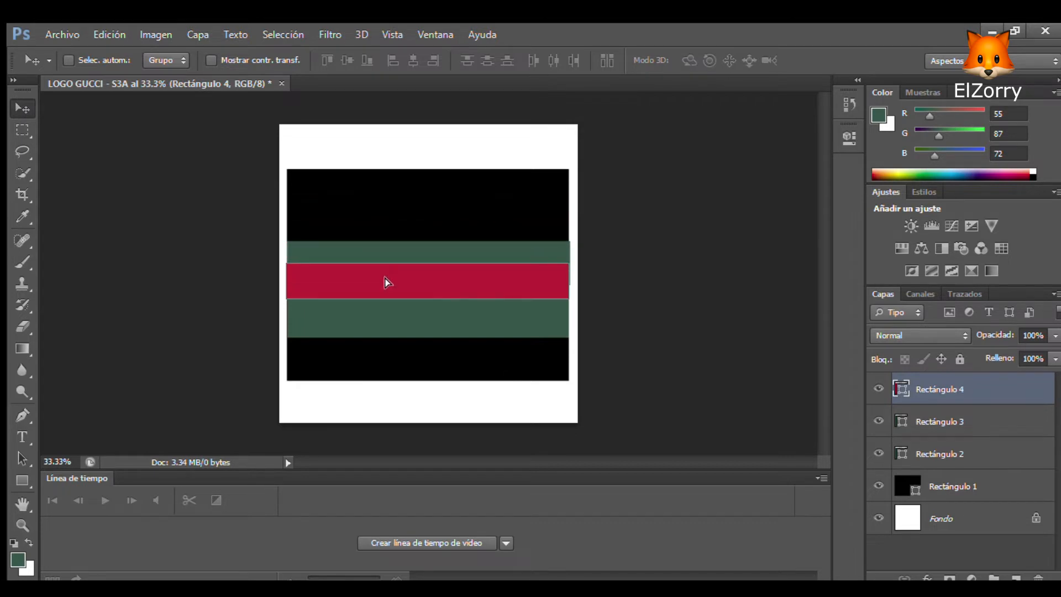
Move the upper green stripe directly above the red one and align its ends with the black rectangle
{"action": "left_click", "coordinate": [944, 423]}
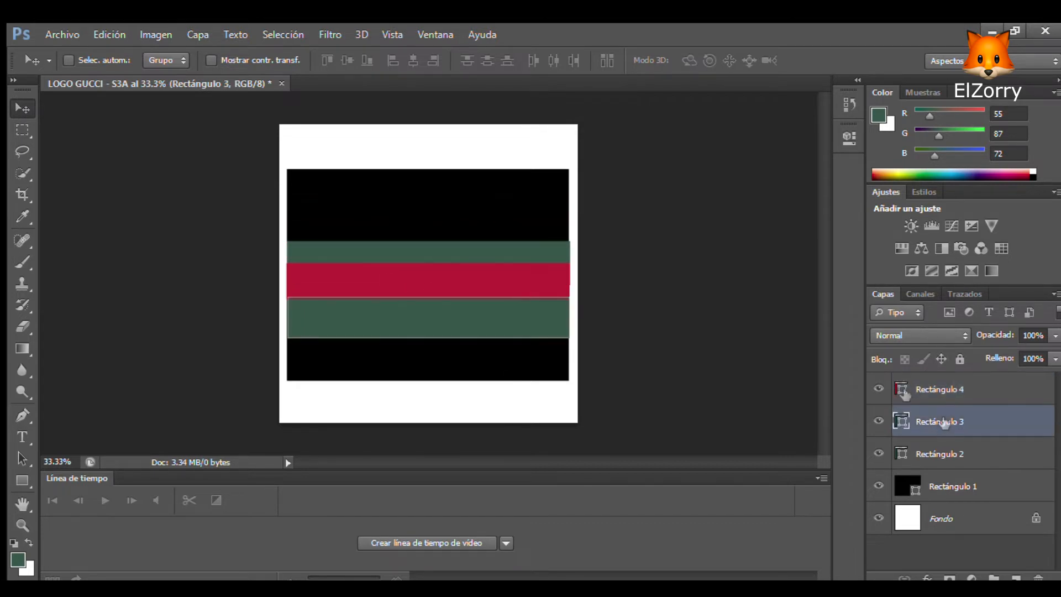
{"action": "left_click", "coordinate": [940, 454]}
{"action": "left_click_drag", "start_coordinate": [525, 247], "coordinate": [528, 227]}
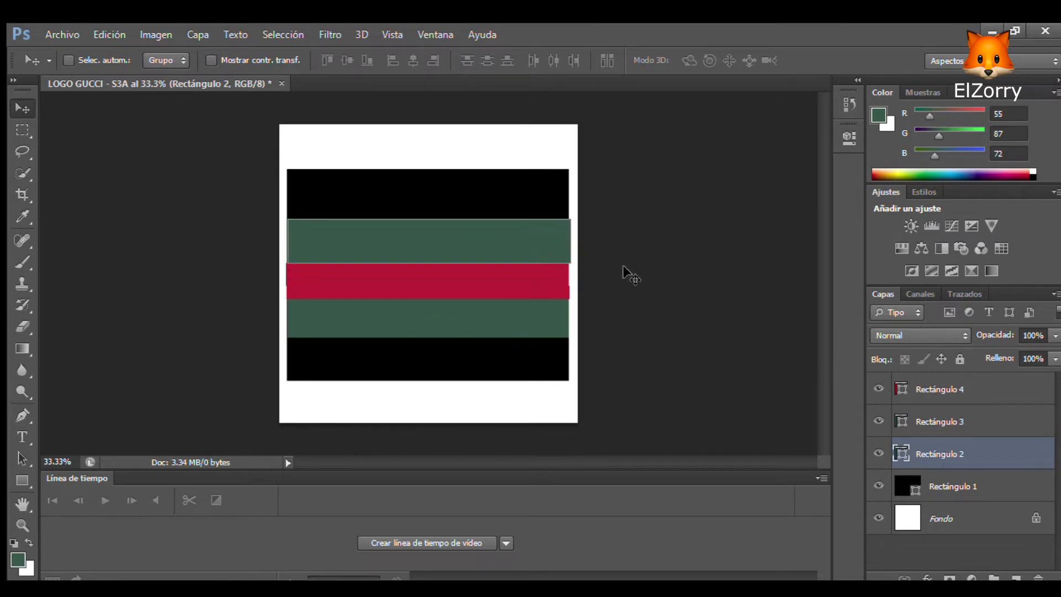
{"action": "key", "text": "shift+Left"}
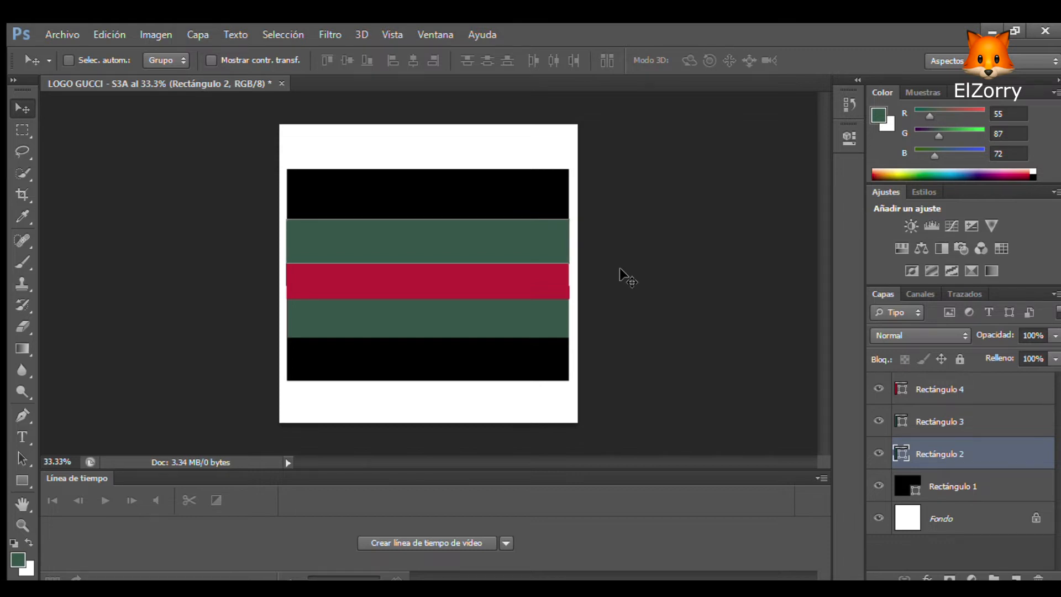
Select the three stripe layers together and move them slightly lower on the black rectangle
{"action": "left_click", "coordinate": [965, 519]}
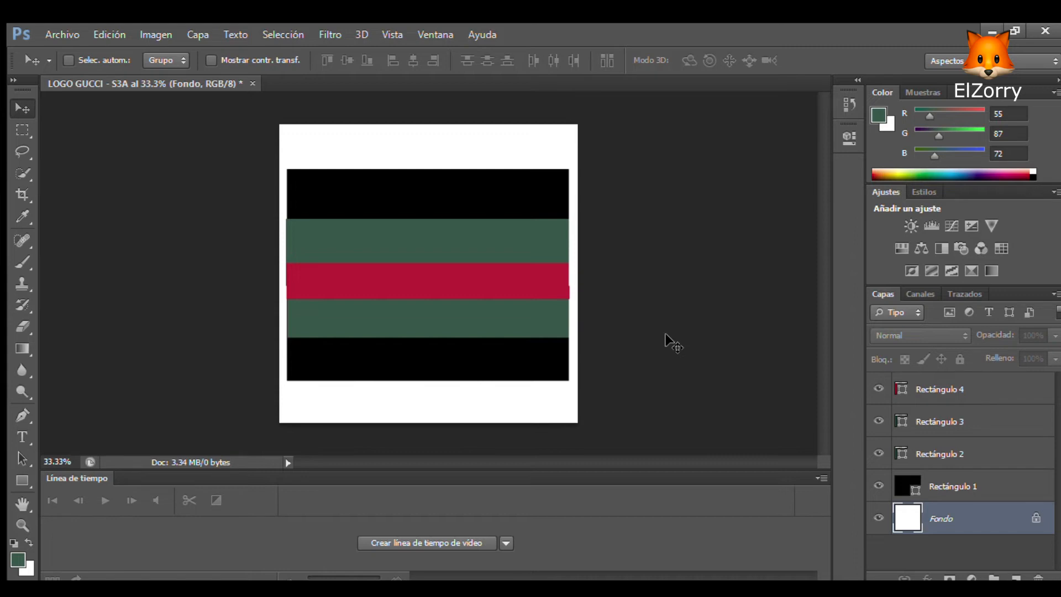
{"action": "left_click", "coordinate": [988, 455]}
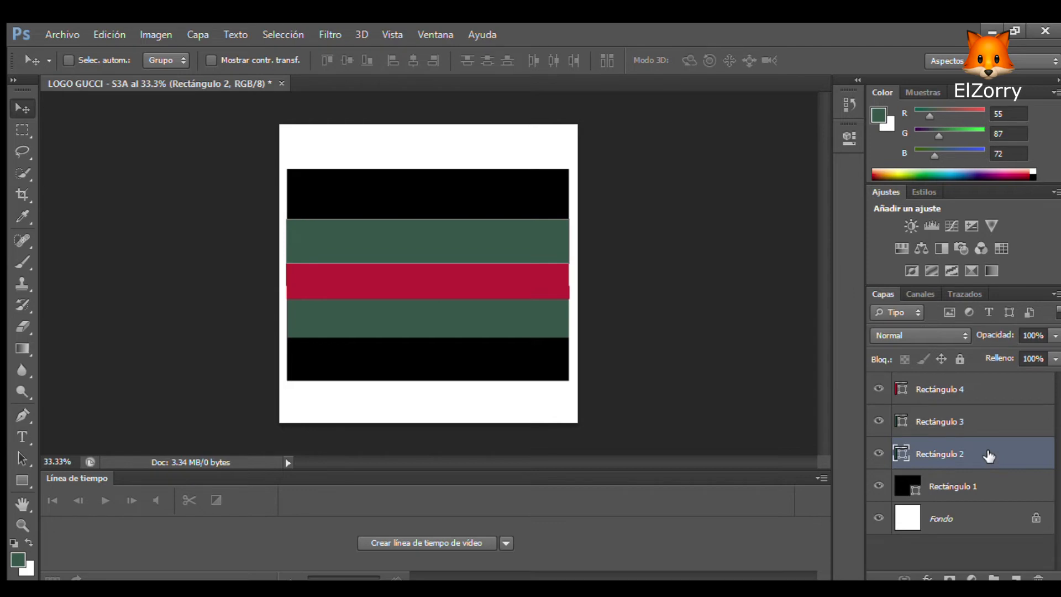
{"action": "left_click", "coordinate": [967, 390], "text": "shift"}
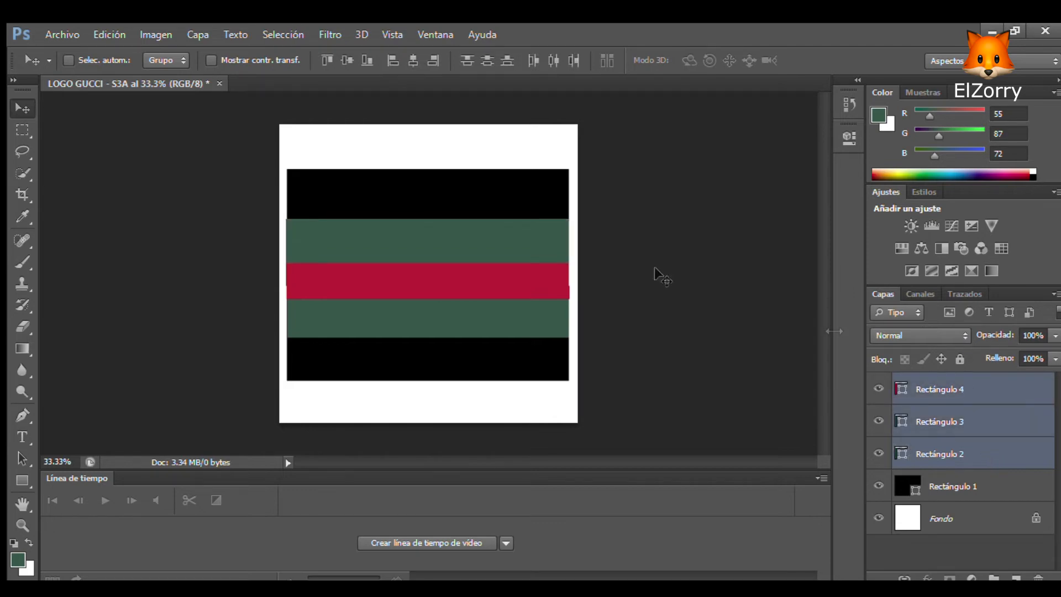
{"action": "left_click_drag", "start_coordinate": [344, 242], "coordinate": [353, 274]}
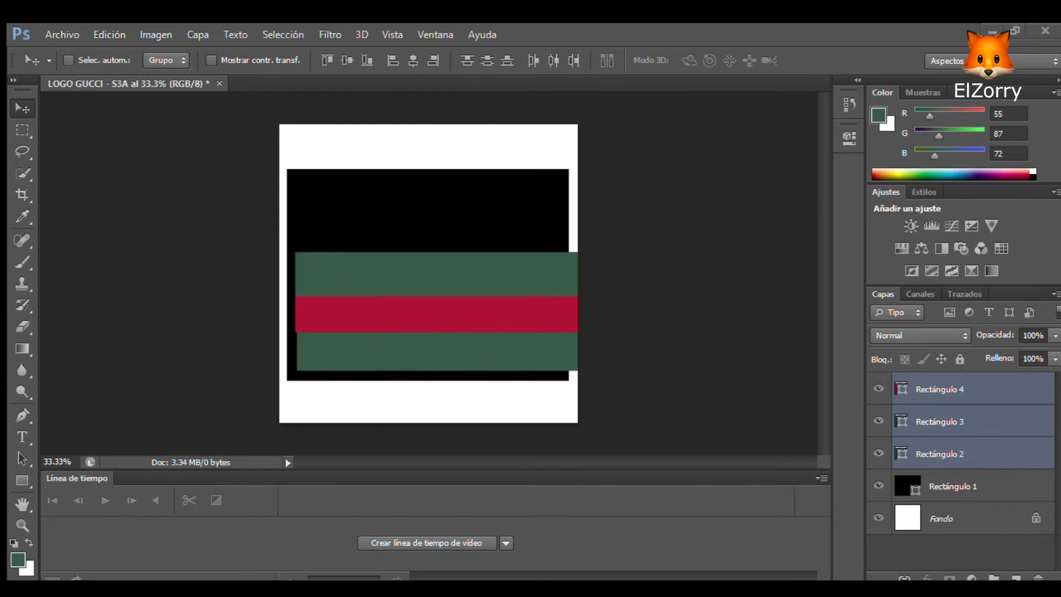
{"action": "left_click", "coordinate": [735, 304]}
{"action": "mouse_move", "coordinate": [458, 281]}
{"action": "left_mouse_down"}
{"action": "mouse_move", "coordinate": [442, 267]}
{"action": "mouse_move", "coordinate": [452, 263]}
{"action": "left_mouse_up"}
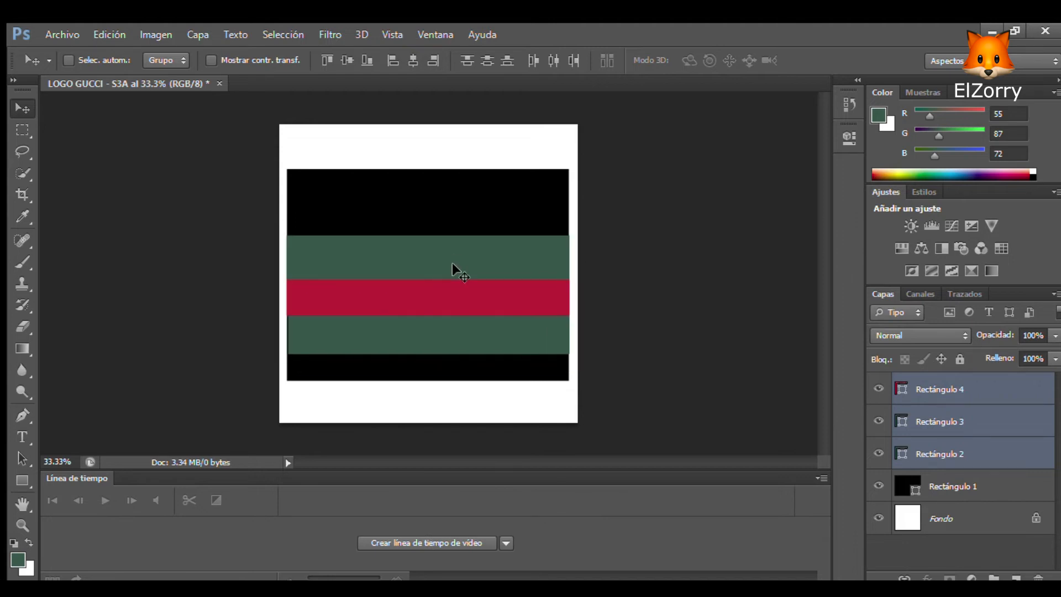
Scale the three stripes together to 72.73% height and nudge them up to a Y position of 651 px
{"action": "key", "text": "ctrl+t"}
{"action": "left_click_drag", "start_coordinate": [428, 236], "coordinate": [427, 270]}
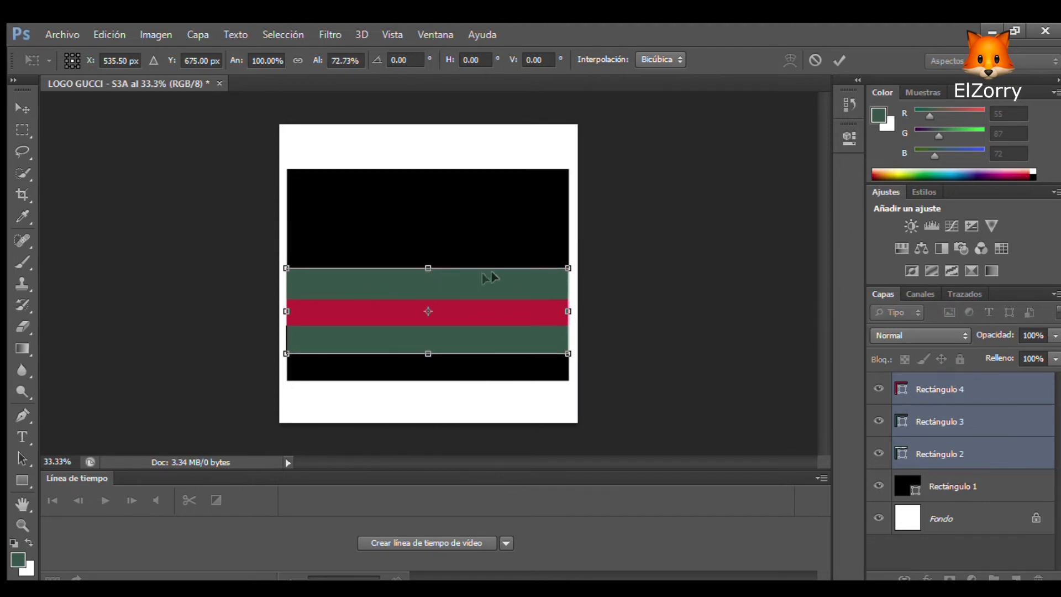
{"action": "key", "text": "Up"}
{"action": "key", "text": "Up"}
{"action": "key", "text": "Up"}
{"action": "key", "text": "Up"}
{"action": "key", "text": "Up"}
{"action": "key", "text": "Up"}
{"action": "key", "text": "Up"}
{"action": "key", "text": "Up"}
{"action": "key", "text": "Up"}
{"action": "key", "text": "Up"}
{"action": "key", "text": "Up"}
{"action": "key", "text": "Up"}
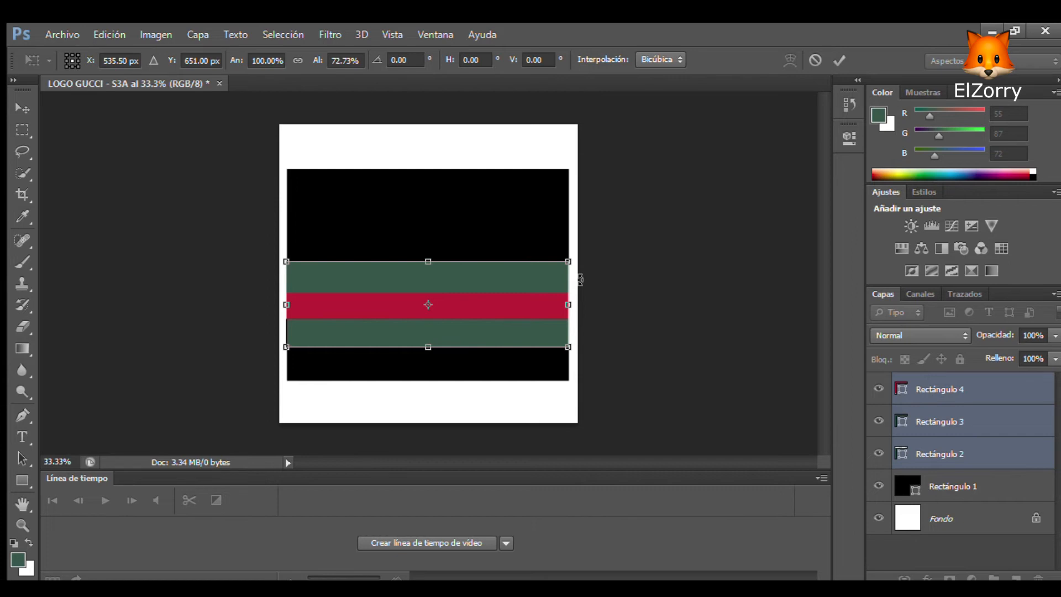
{"action": "left_click", "coordinate": [838, 59]}
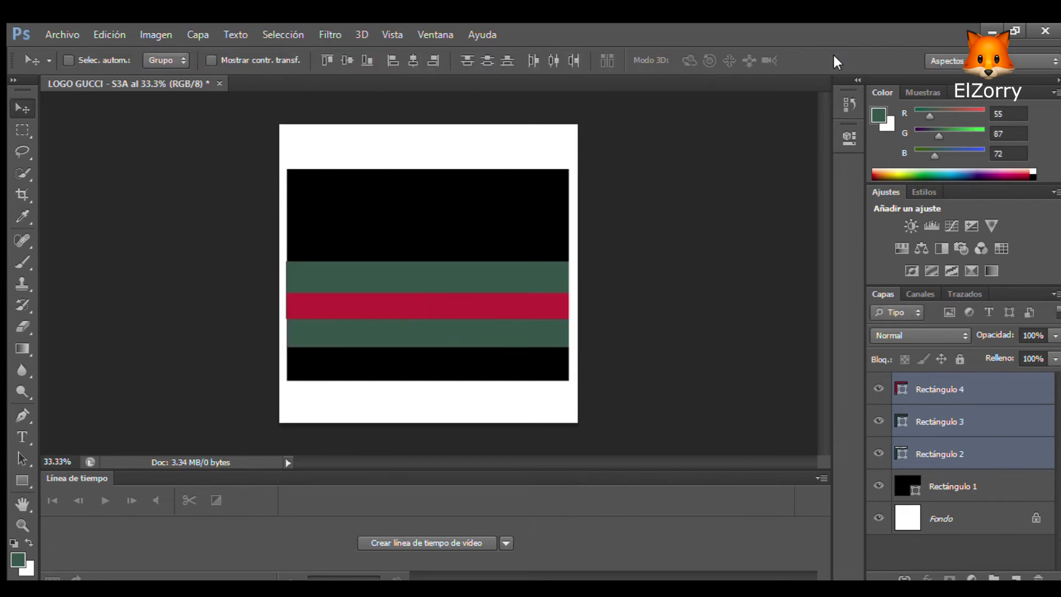
Set the text colour to gold (RGB 200, 176, 80) and add the text "GUCCI" on the upper part of the black rectangle
{"action": "left_click", "coordinate": [21, 436]}
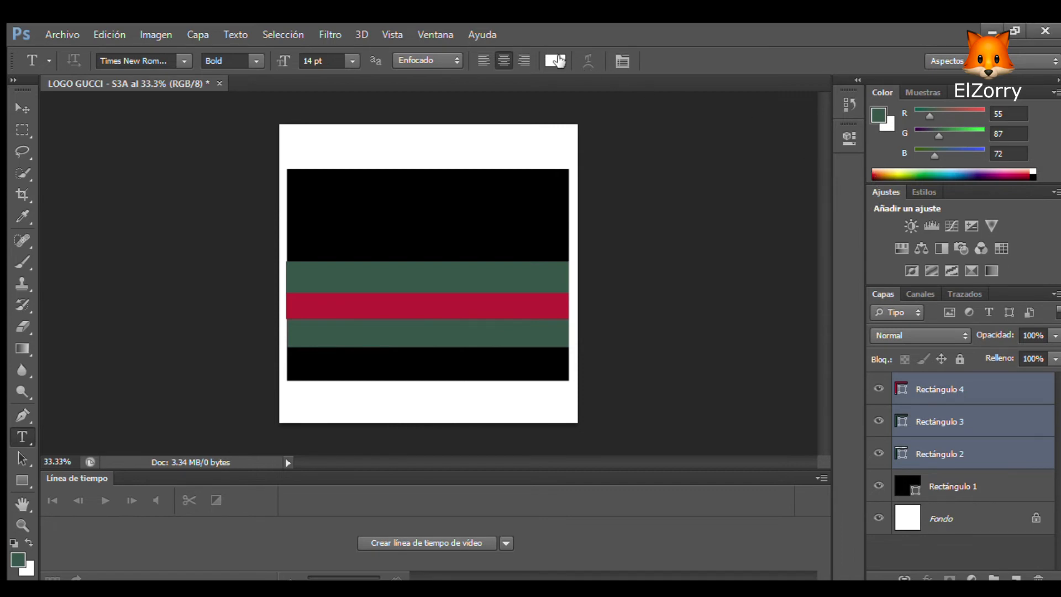
{"action": "key", "text": "i"}
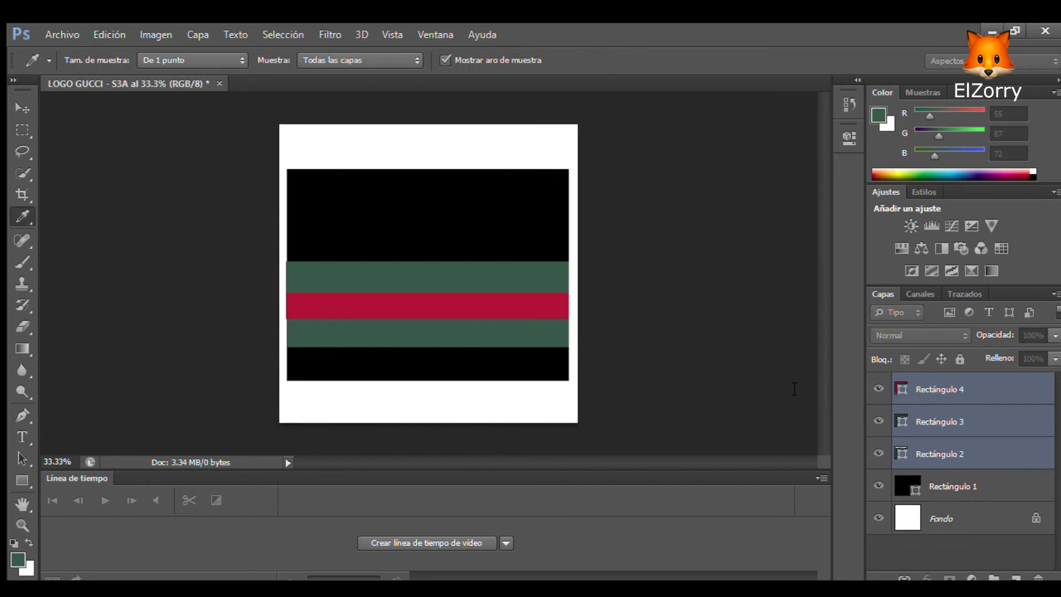
{"action": "key", "text": "ctrl+v"}
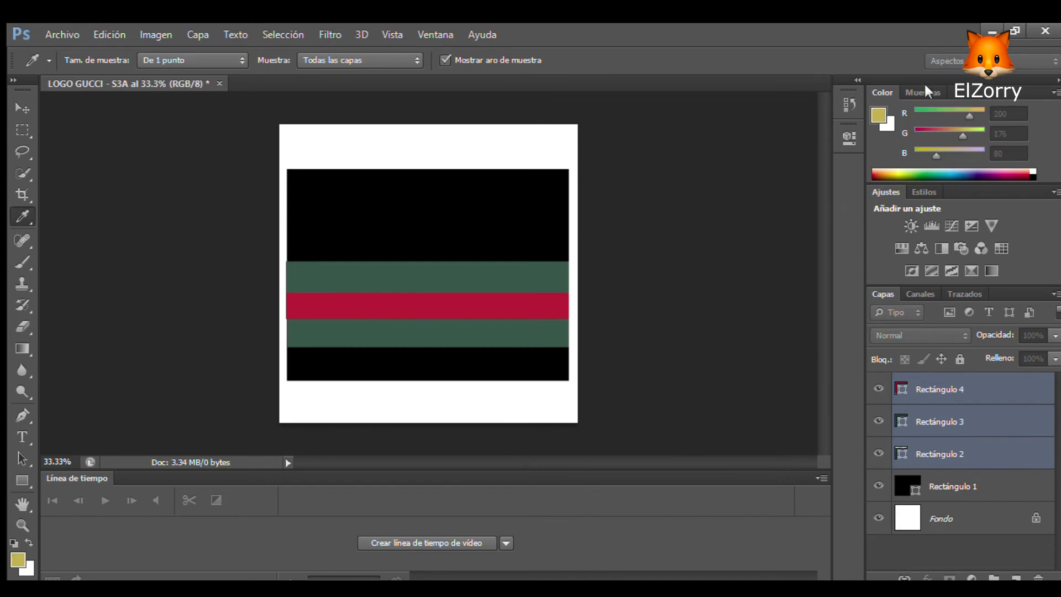
{"action": "key", "text": "t"}
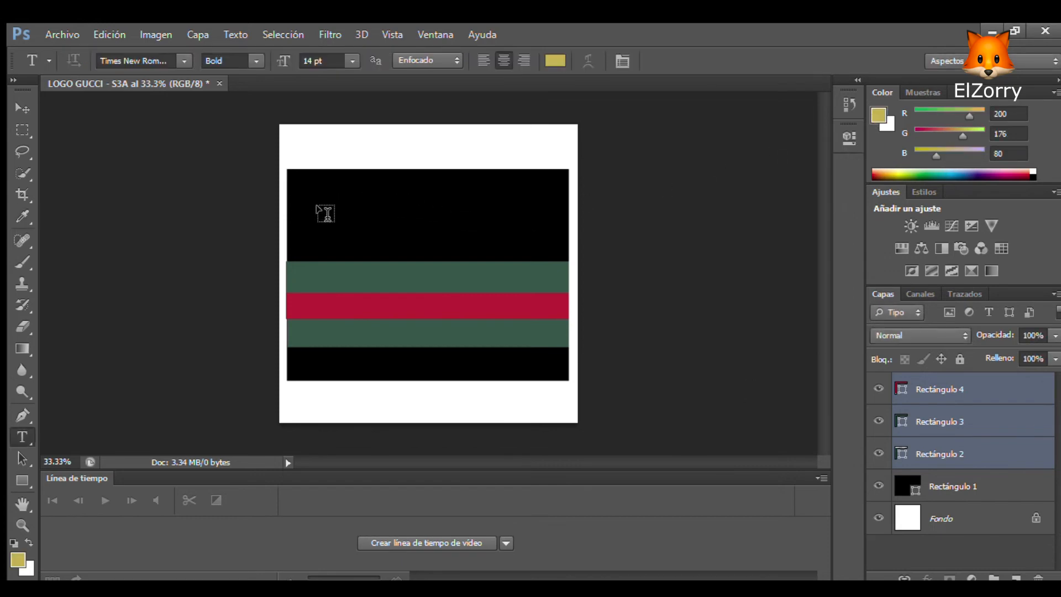
{"action": "left_click", "coordinate": [326, 213]}
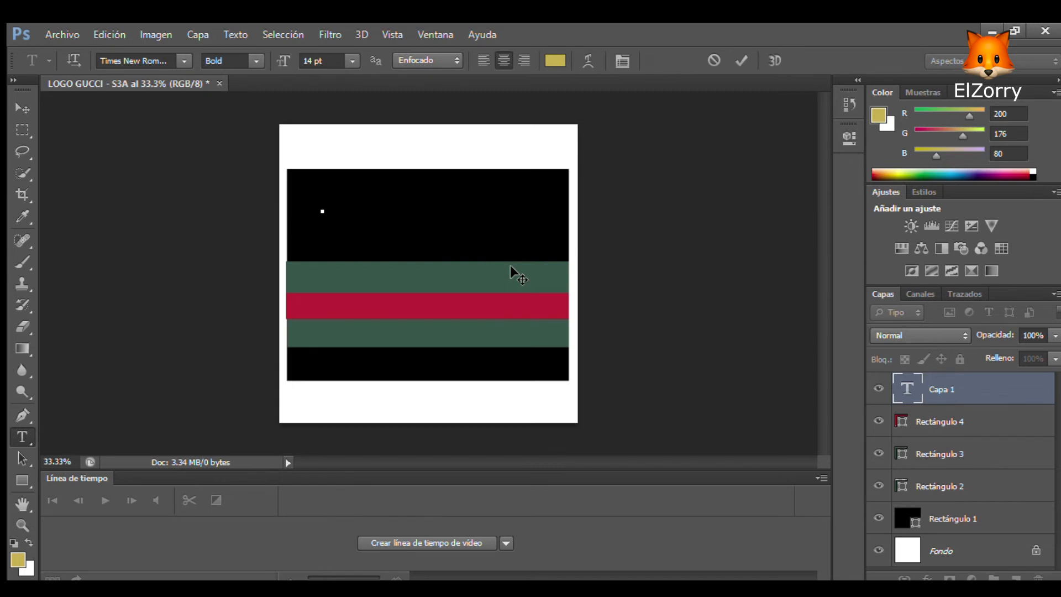
{"action": "type", "text": "GUCCI"}
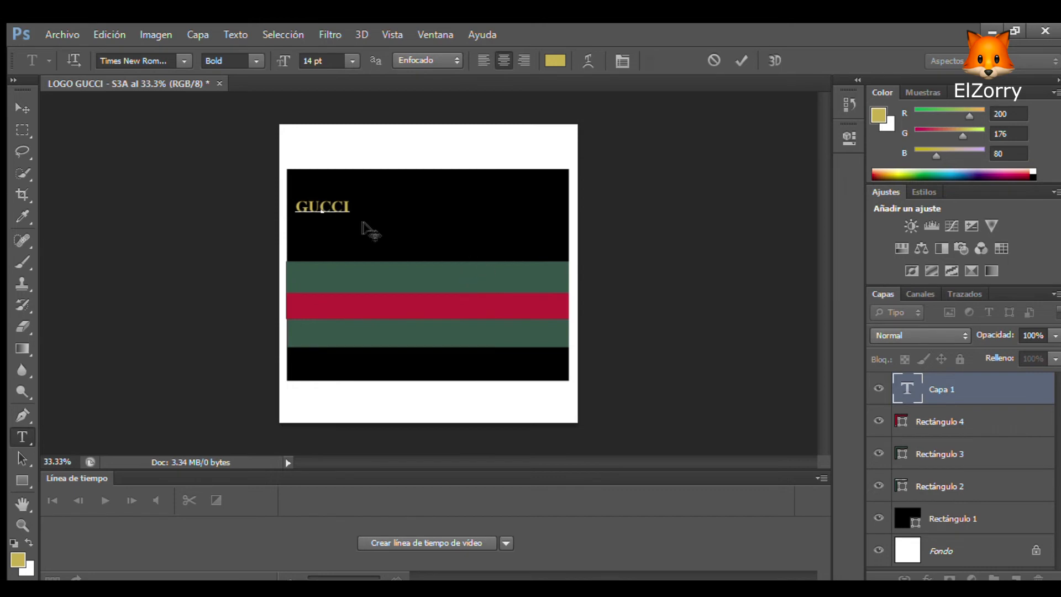
Set the GUCCI text to 60 pt and centre it on the black area above the stripes
{"action": "left_click_drag", "start_coordinate": [348, 207], "coordinate": [294, 208]}
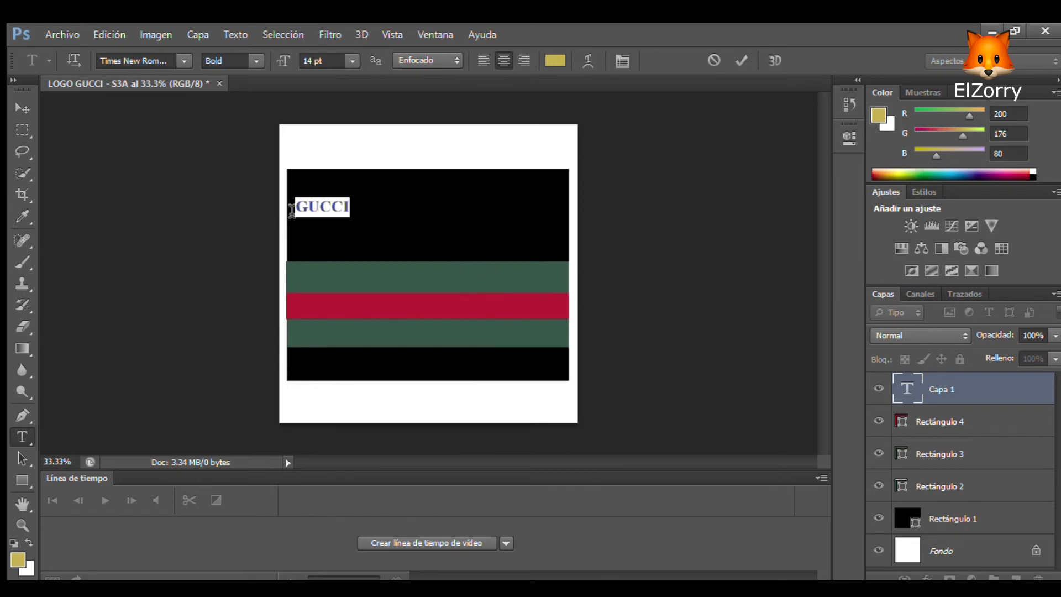
{"action": "left_click", "coordinate": [341, 298]}
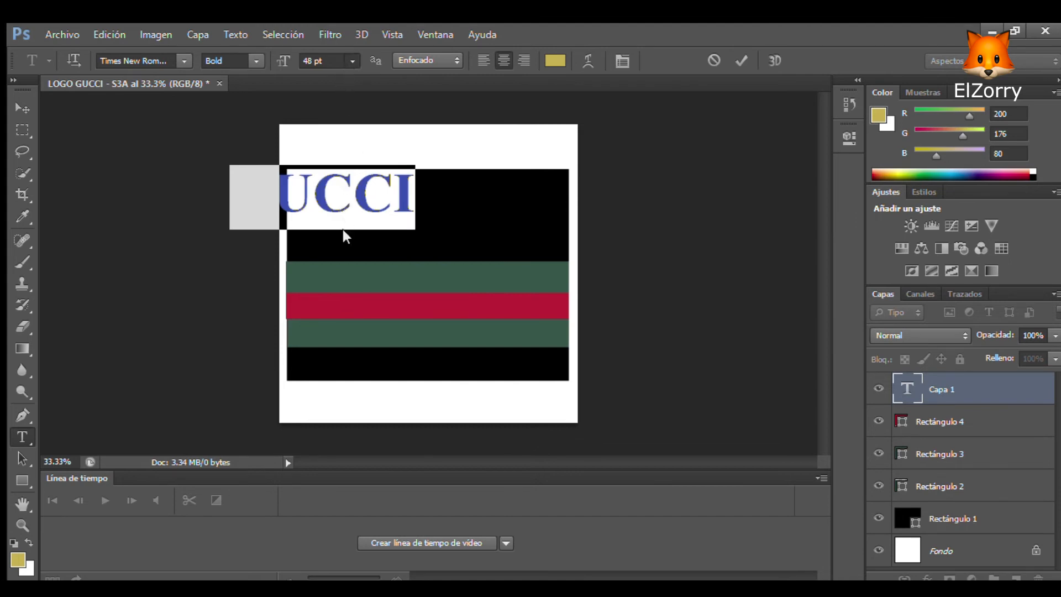
{"action": "left_click", "coordinate": [338, 314]}
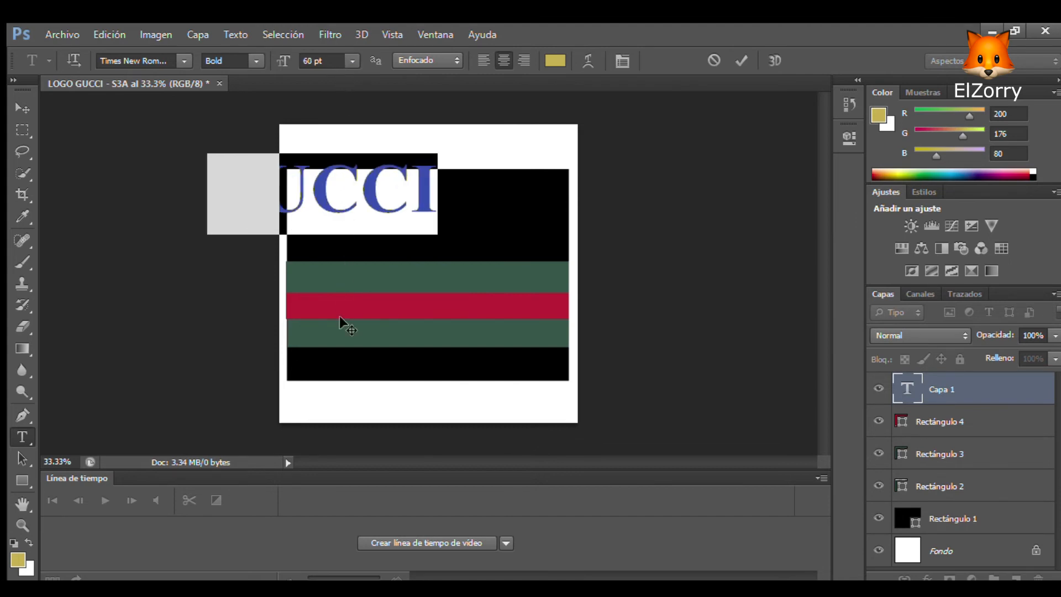
{"action": "left_click", "coordinate": [741, 60]}
{"action": "left_click", "coordinate": [21, 109]}
{"action": "left_click_drag", "start_coordinate": [344, 189], "coordinate": [451, 215]}
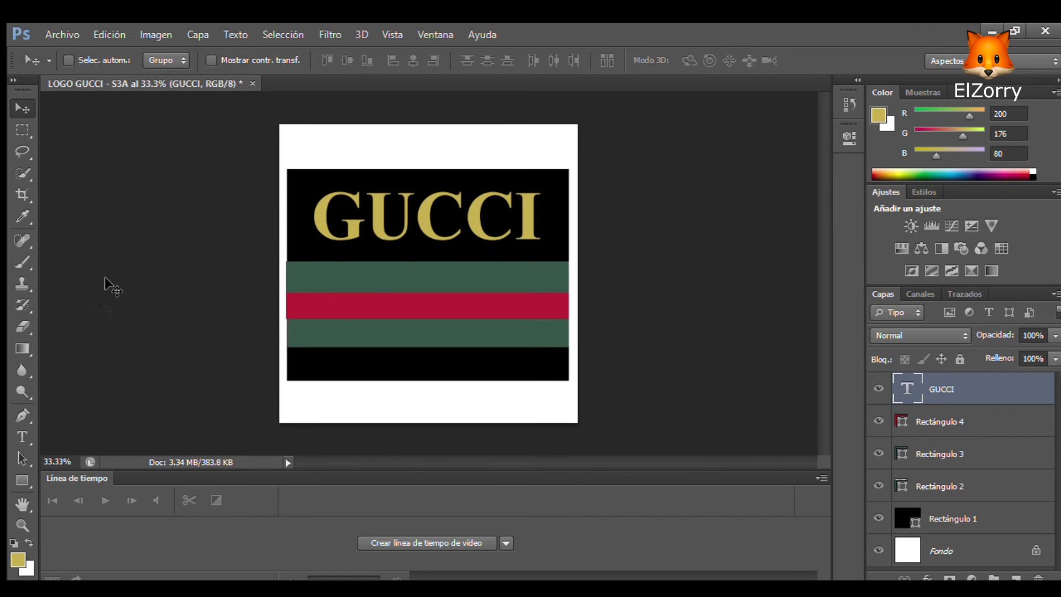
Add two separate text layers, each with a single letter "G", side by side over the stripes
{"action": "left_click", "coordinate": [16, 439]}
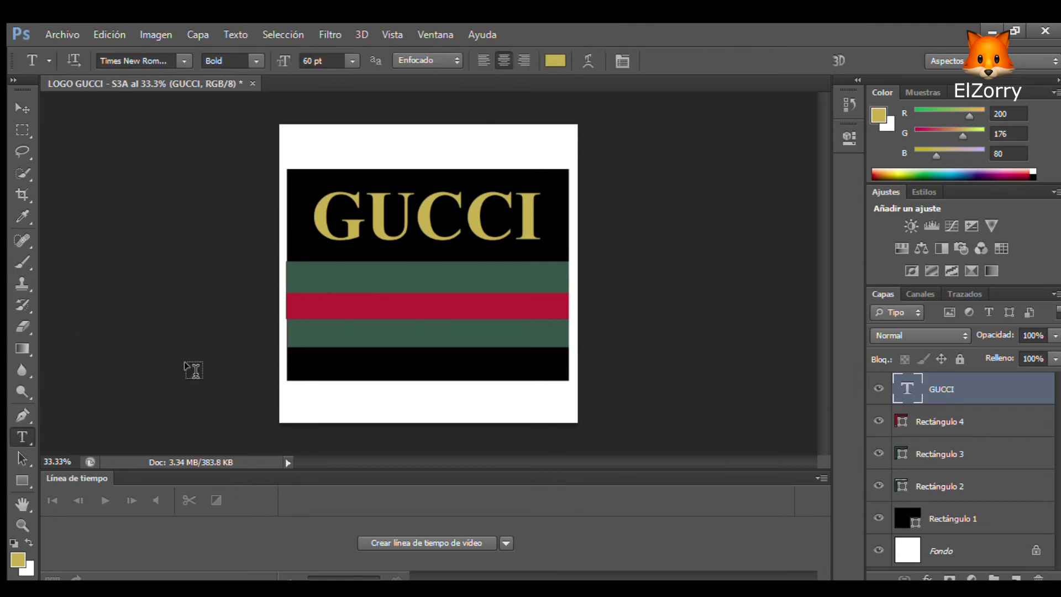
{"action": "left_click", "coordinate": [325, 304]}
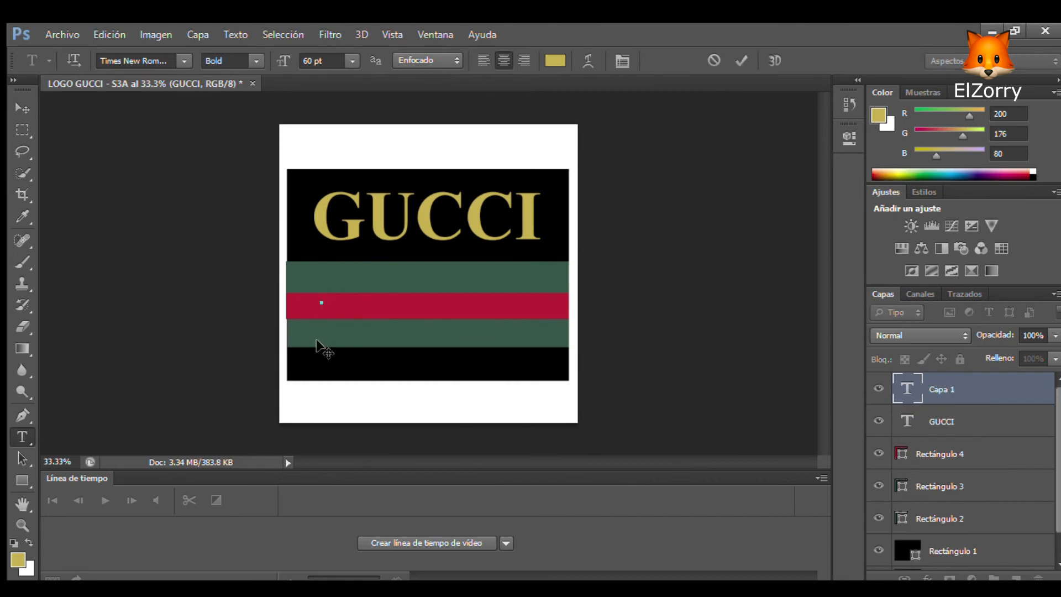
{"action": "type", "text": "G"}
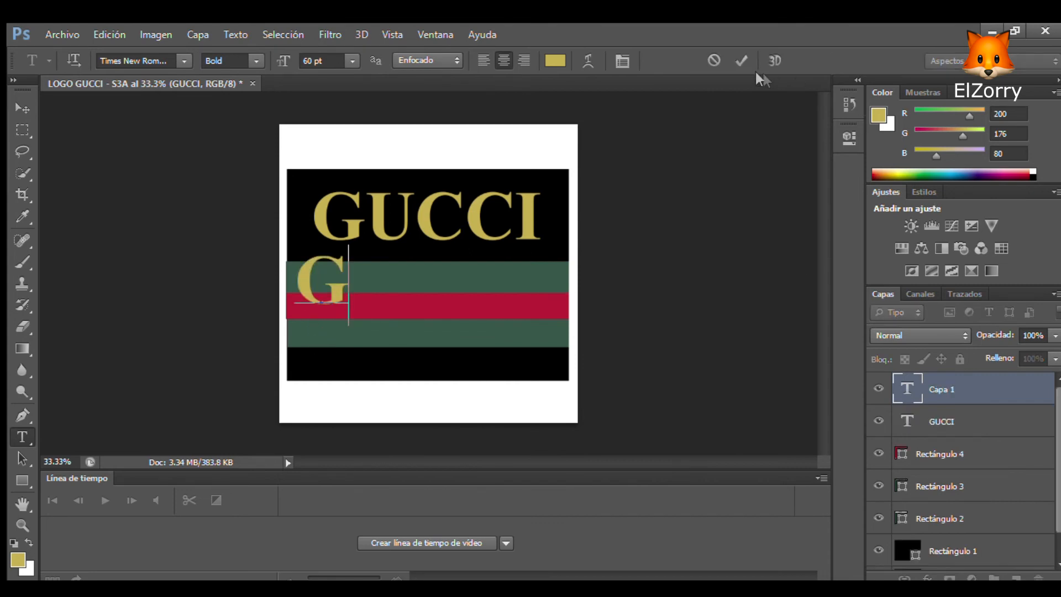
{"action": "left_click", "coordinate": [742, 60]}
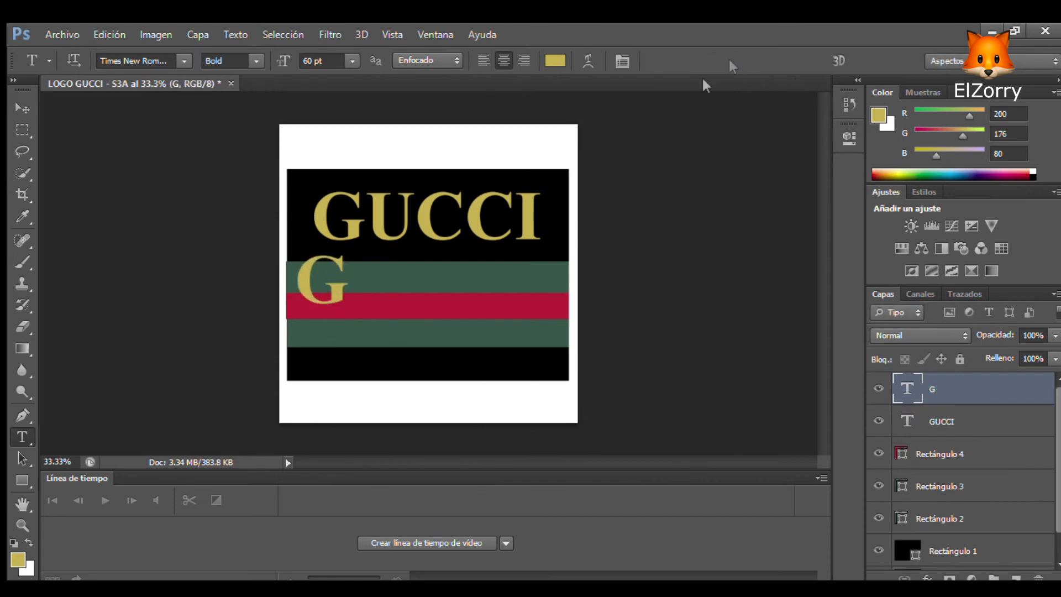
{"action": "left_click", "coordinate": [395, 291]}
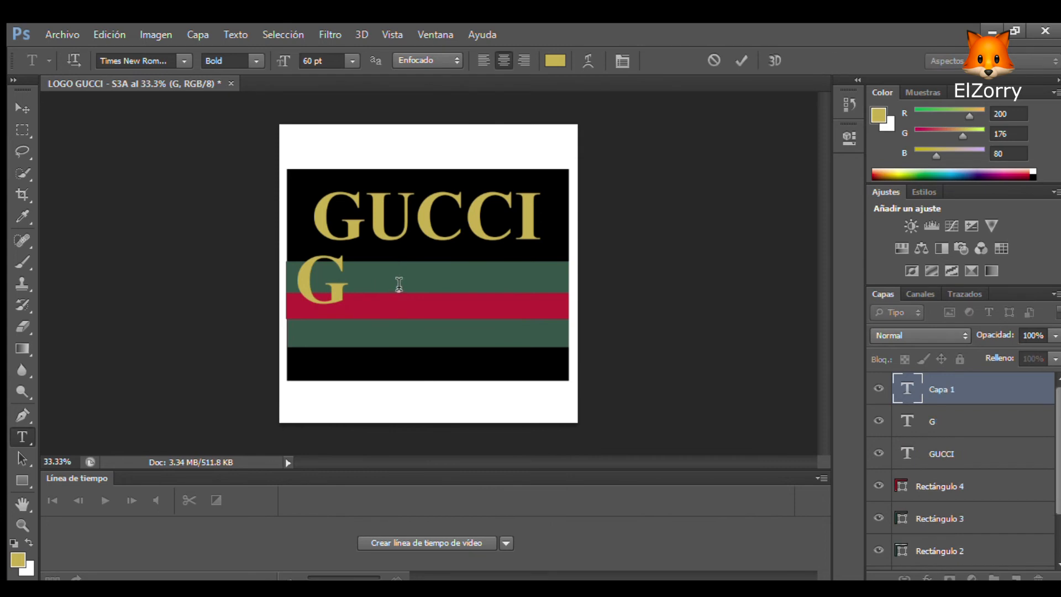
{"action": "type", "text": "G"}
{"action": "left_click", "coordinate": [741, 60]}
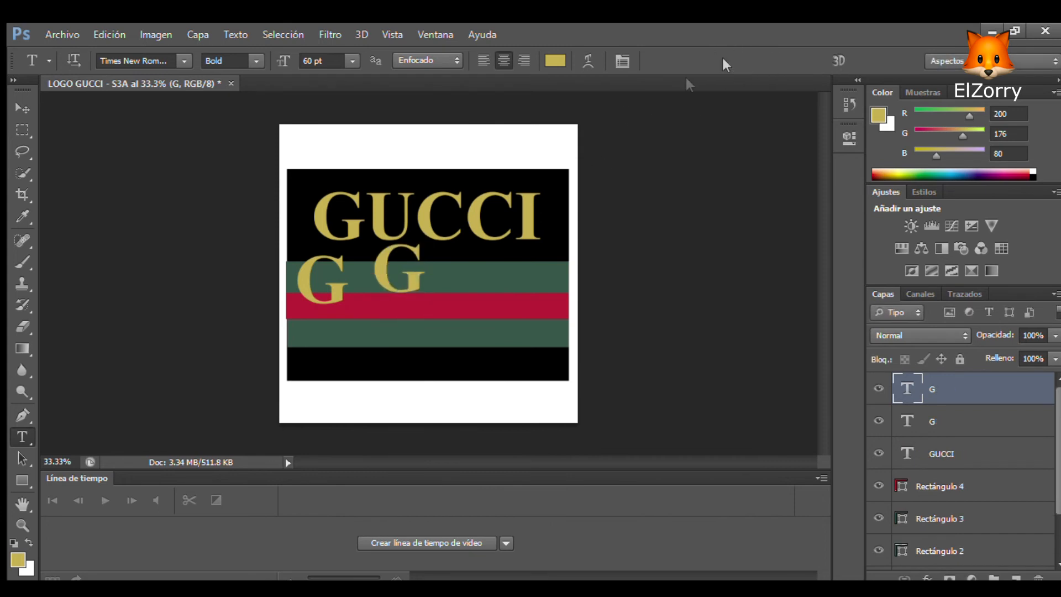
Change the left G to the Century Gothic font in Regular style
{"action": "double_click", "coordinate": [300, 279]}
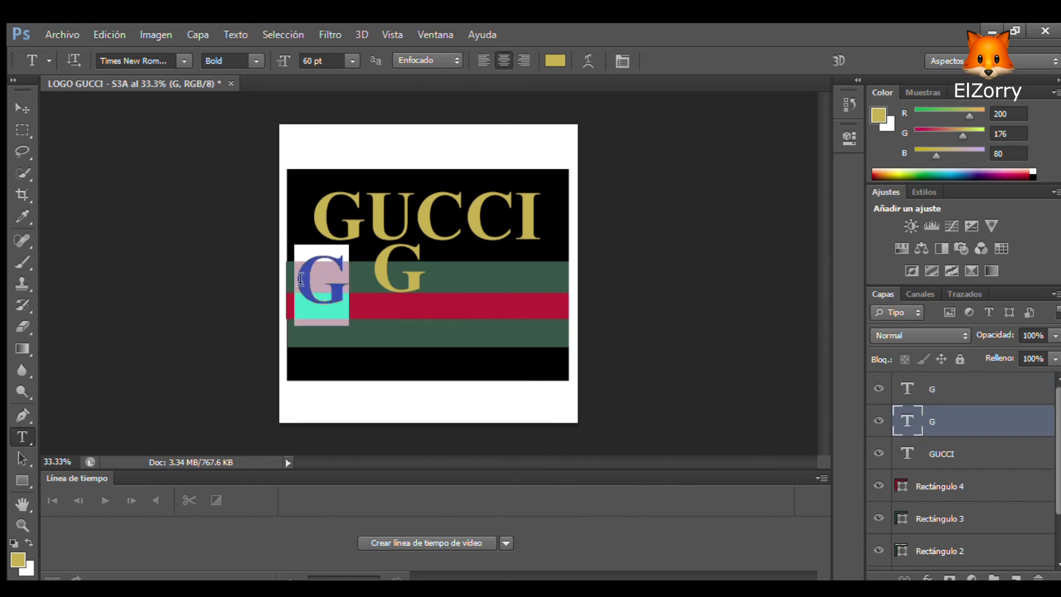
{"action": "left_click", "coordinate": [155, 58]}
{"action": "type", "text": "Cen"}
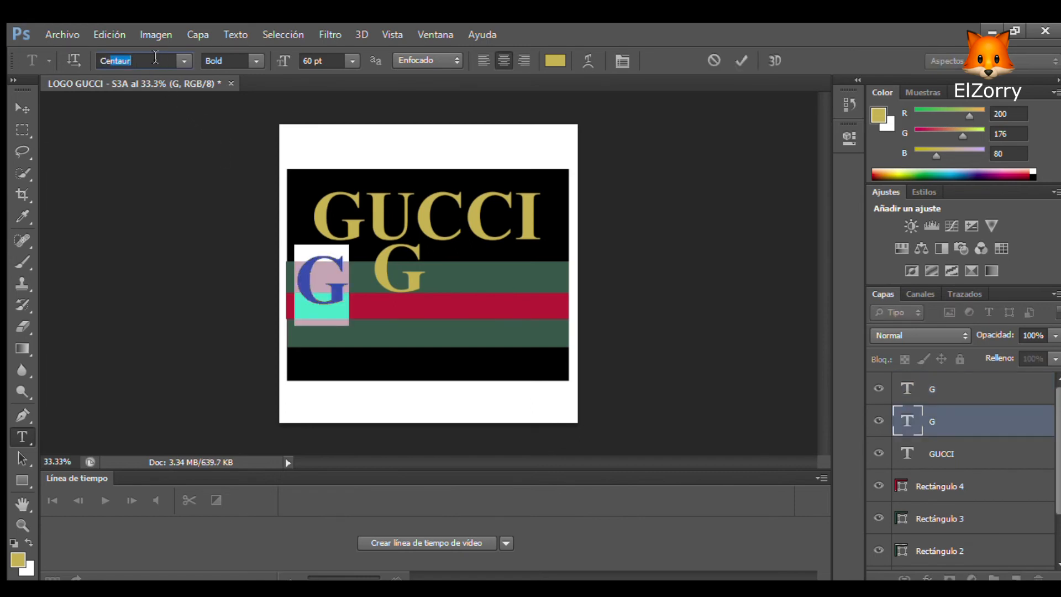
{"action": "type", "text": "tury Gothic"}
{"action": "key", "text": "Return"}
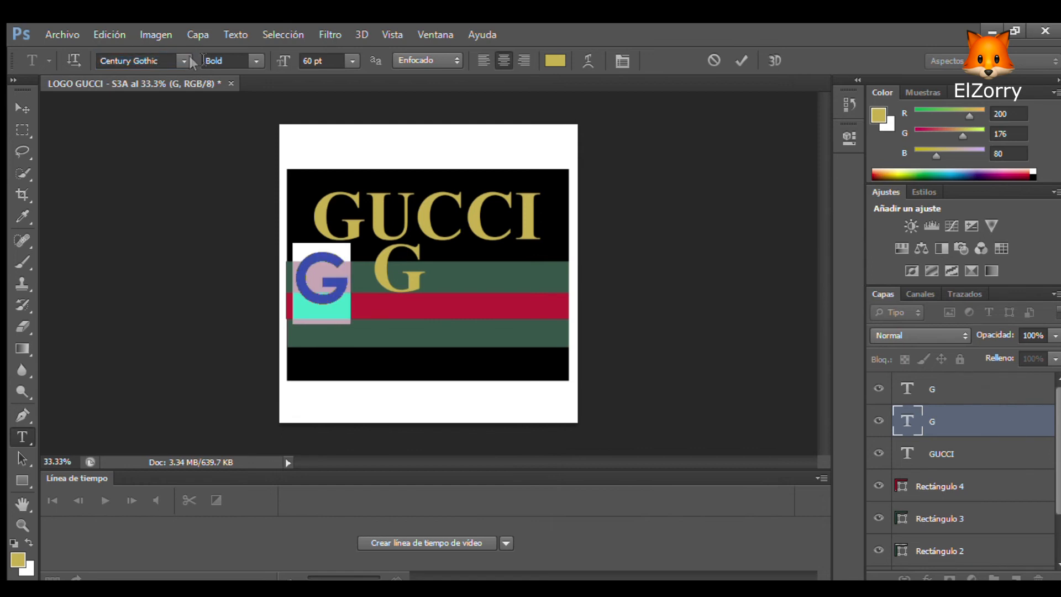
{"action": "left_click", "coordinate": [236, 72]}
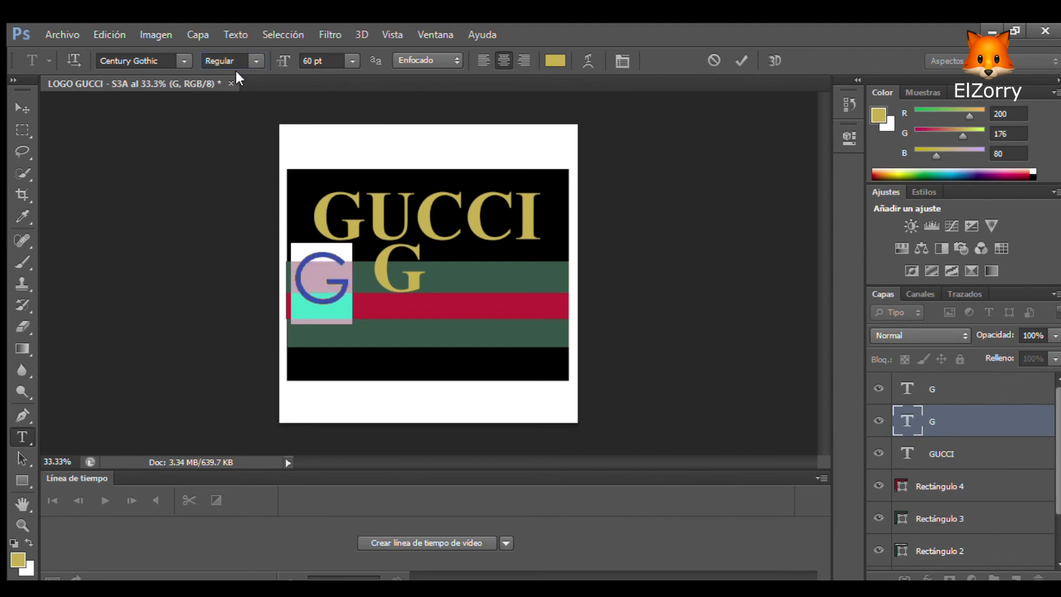
{"action": "left_click", "coordinate": [741, 59]}
Change the right G to Century Gothic Regular as well
{"action": "double_click", "coordinate": [907, 389]}
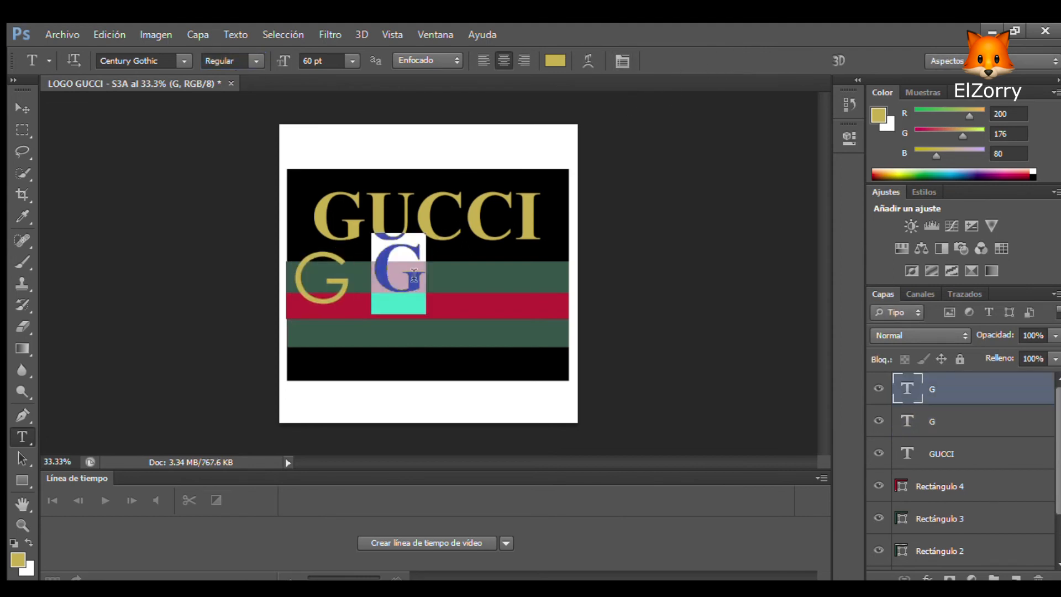
{"action": "left_click", "coordinate": [148, 58]}
{"action": "type", "text": "Centu"}
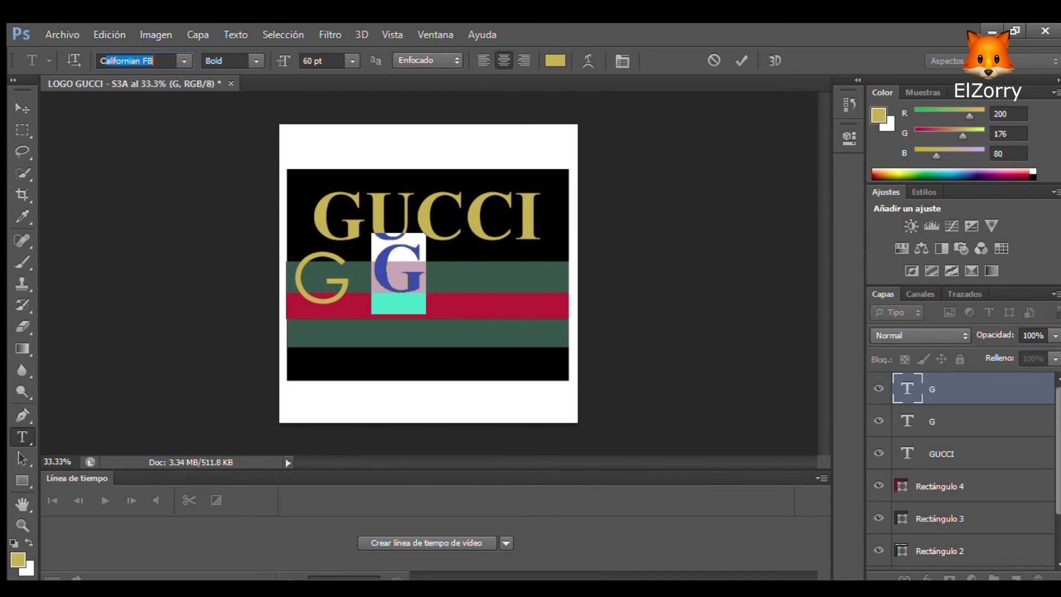
{"action": "type", "text": "ry Gothic"}
{"action": "key", "text": "Return"}
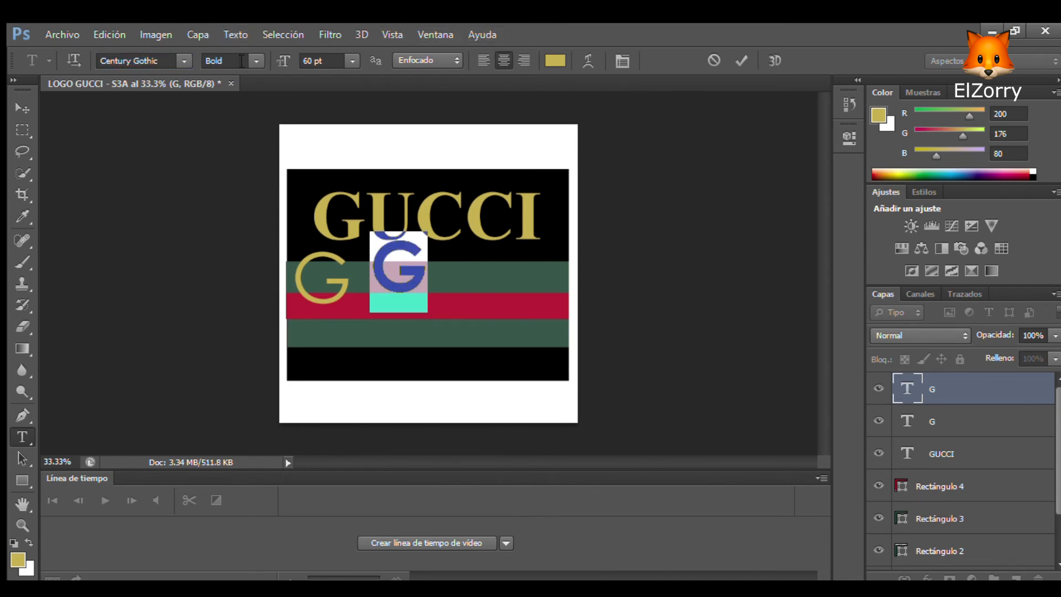
{"action": "left_click", "coordinate": [233, 70]}
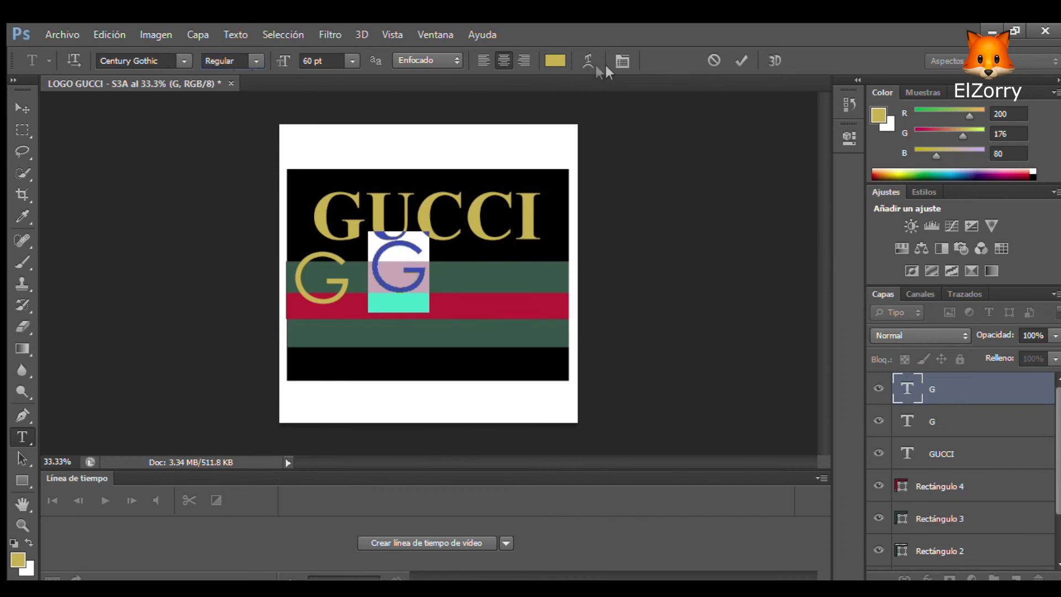
{"action": "left_click", "coordinate": [742, 61]}
Move the two G letters onto the stripes so they sit side by side at the same height
{"action": "left_click", "coordinate": [19, 105]}
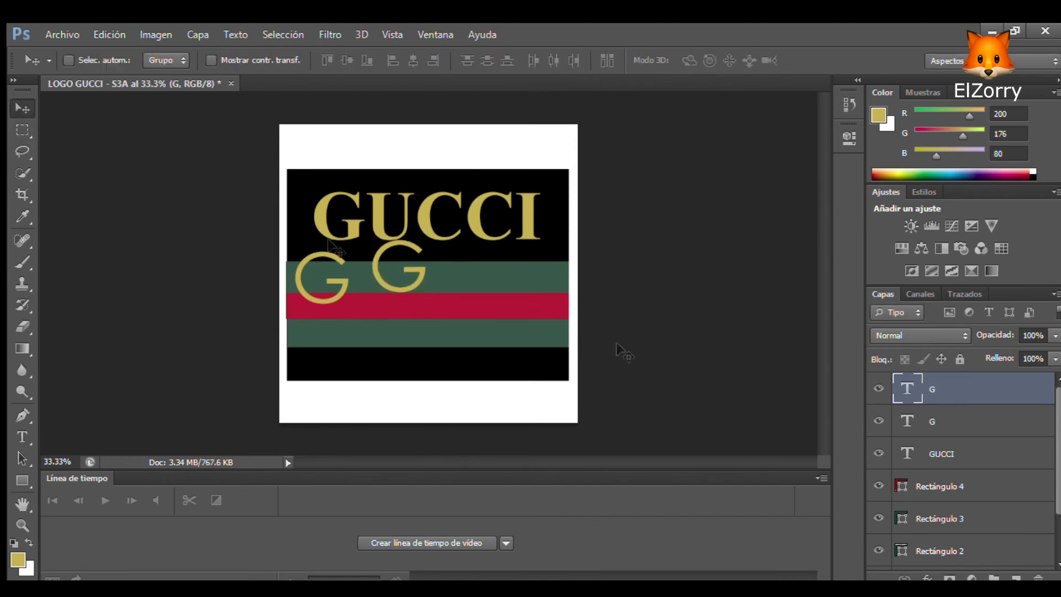
{"action": "left_click", "coordinate": [963, 423]}
{"action": "left_click_drag", "start_coordinate": [323, 280], "coordinate": [369, 309]}
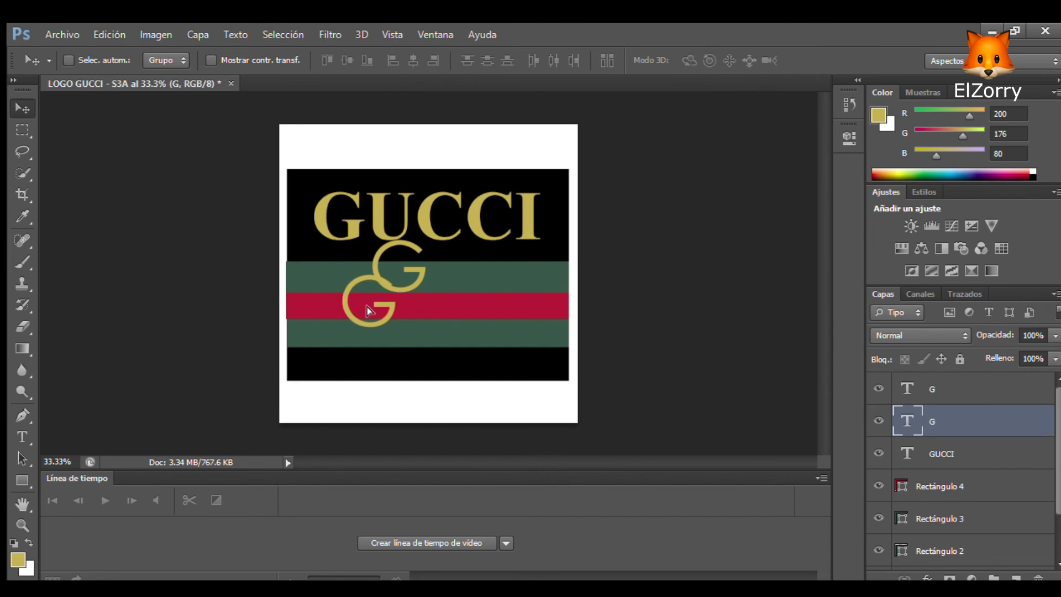
{"action": "left_click", "coordinate": [965, 390]}
{"action": "left_click_drag", "start_coordinate": [411, 273], "coordinate": [445, 305]}
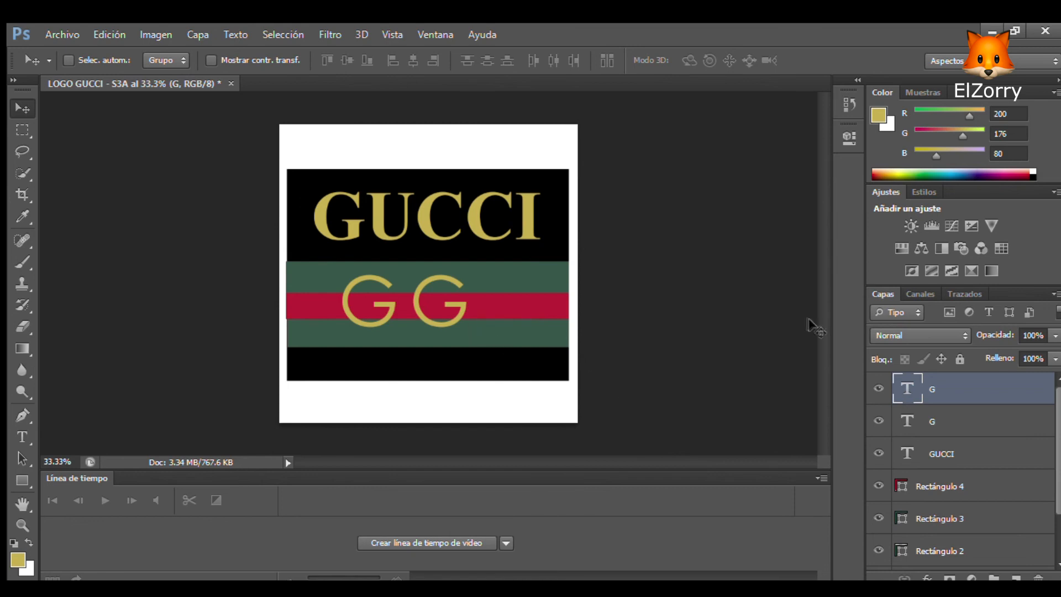
Mirror the right G horizontally with a free transform and overlap it with the left G to form an interlocking monogram
{"action": "left_click", "coordinate": [954, 428]}
{"action": "left_click", "coordinate": [953, 378]}
{"action": "key", "text": "ctrl+t"}
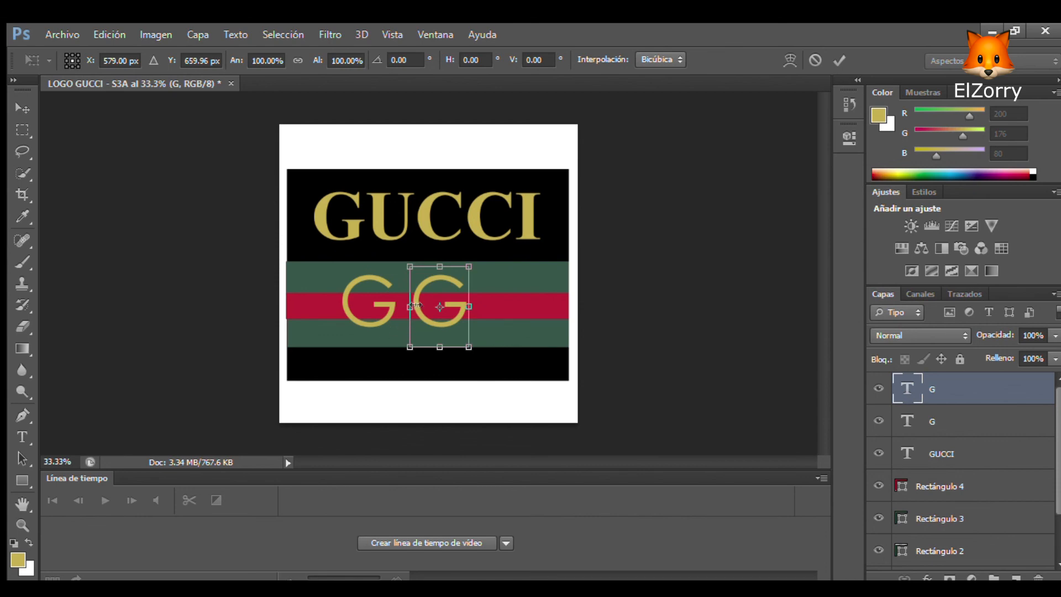
{"action": "left_click_drag", "start_coordinate": [413, 306], "coordinate": [536, 312]}
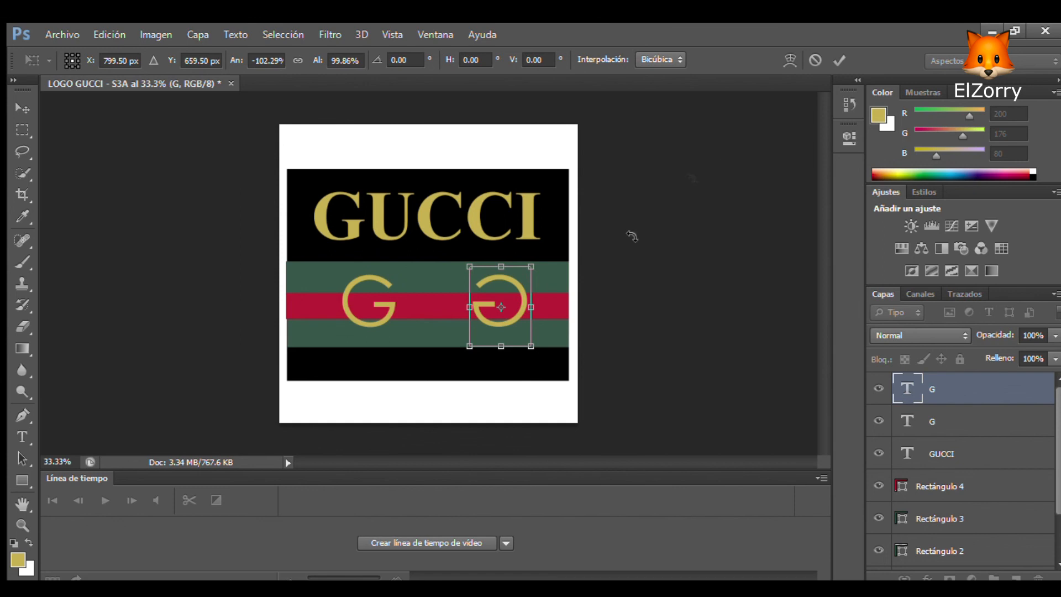
{"action": "left_click", "coordinate": [834, 61]}
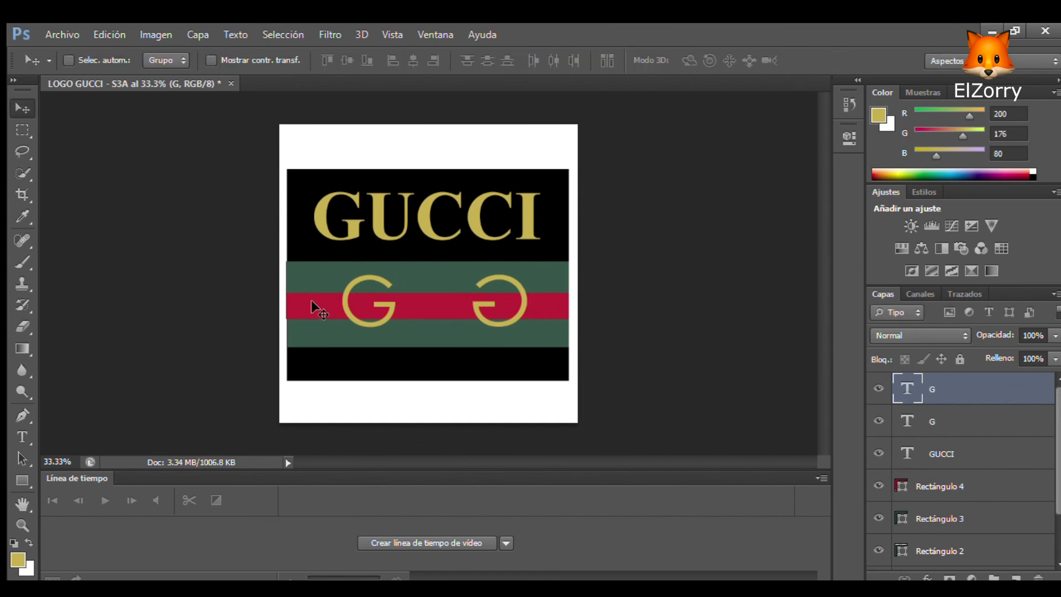
{"action": "left_click_drag", "start_coordinate": [478, 308], "coordinate": [376, 307]}
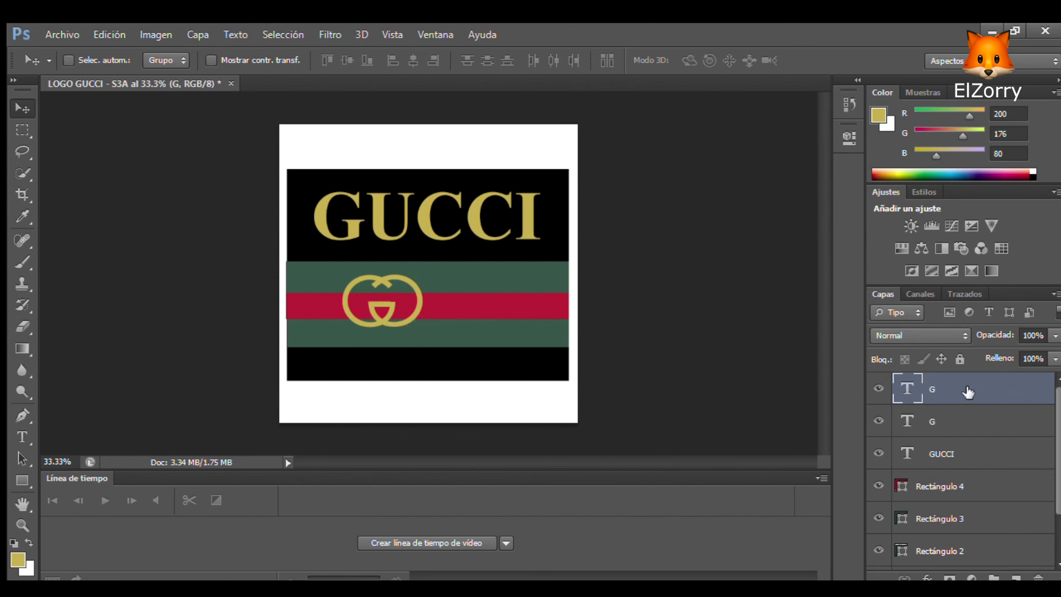
Select both G layers, scale them together to about 179%, and centre the monogram over the stripes below the GUCCI text
{"action": "left_click", "coordinate": [963, 422]}
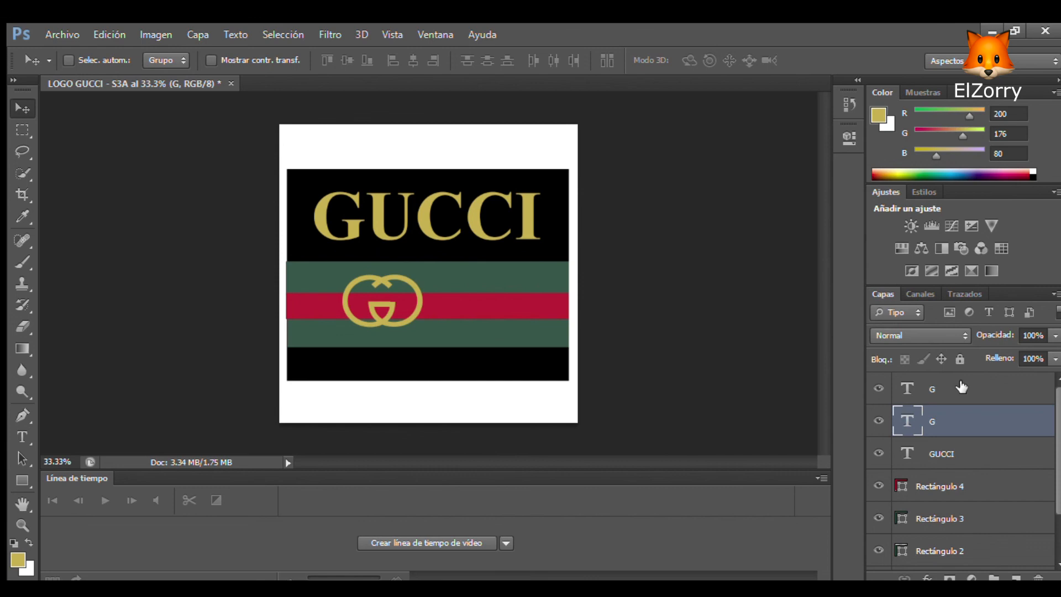
{"action": "left_click", "coordinate": [957, 390]}
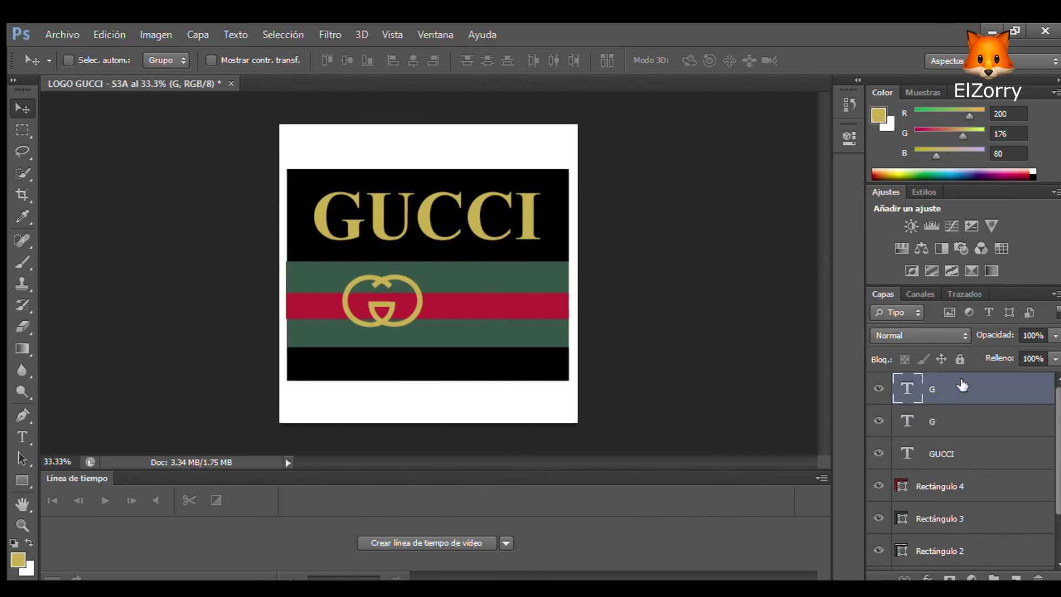
{"action": "left_click", "coordinate": [954, 420], "text": "shift"}
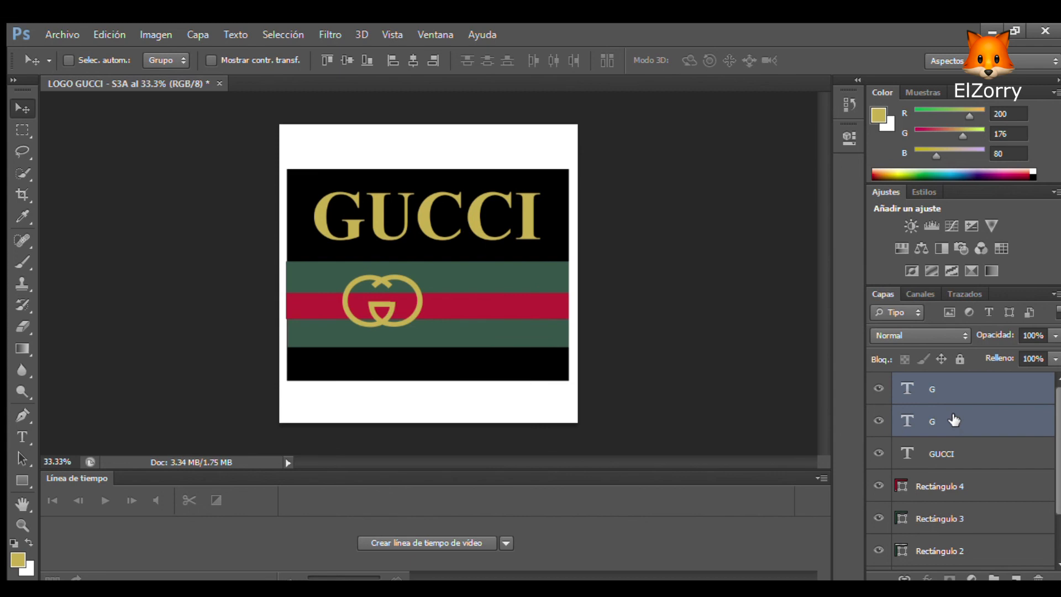
{"action": "key", "text": "ctrl+t"}
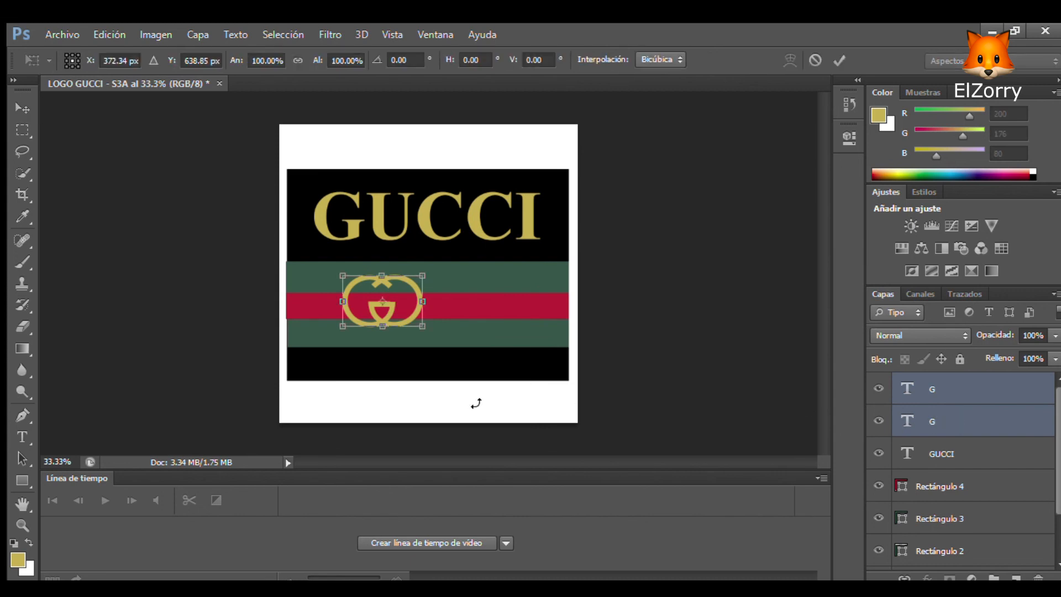
{"action": "mouse_move", "coordinate": [422, 326]}
{"action": "left_mouse_down"}
{"action": "mouse_move", "coordinate": [435, 370]}
{"action": "mouse_move", "coordinate": [360, 384]}
{"action": "mouse_move", "coordinate": [404, 297]}
{"action": "mouse_move", "coordinate": [435, 338]}
{"action": "left_mouse_up"}
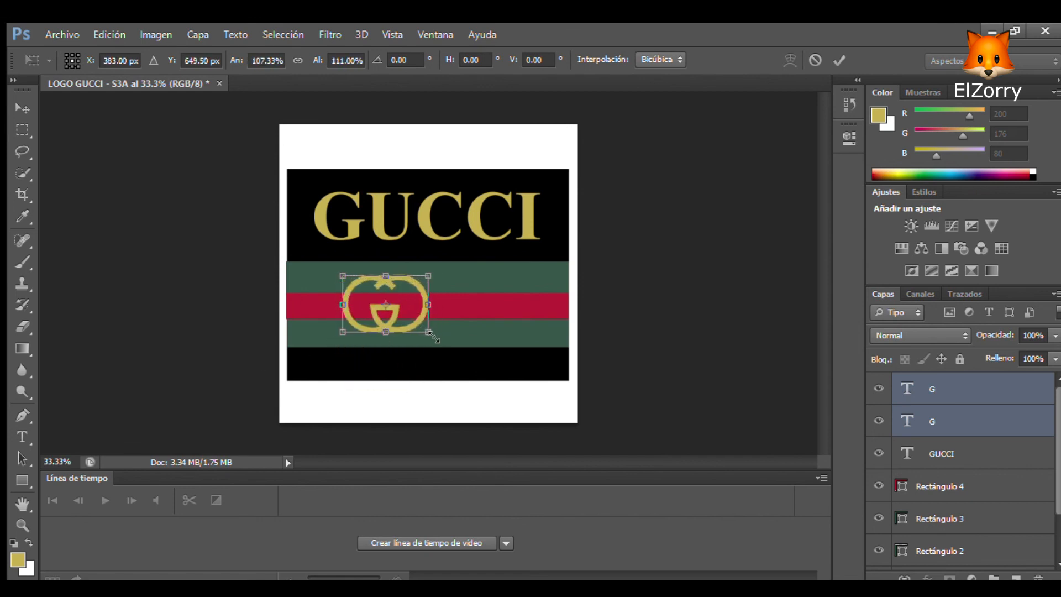
{"action": "key", "text": "ctrl+z"}
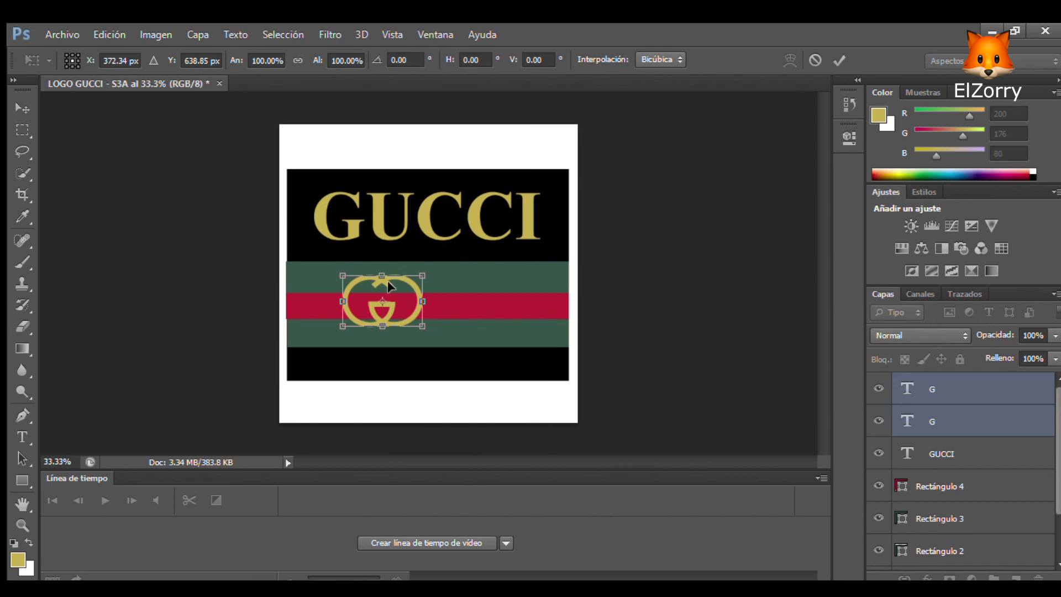
{"action": "left_click_drag", "start_coordinate": [424, 326], "coordinate": [485, 367]}
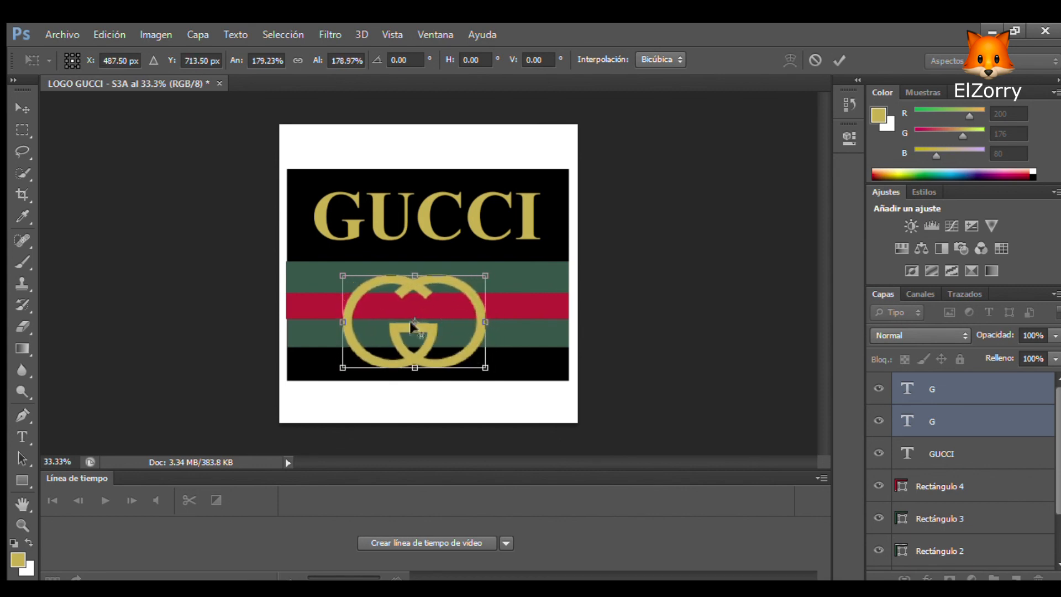
{"action": "left_click", "coordinate": [33, 113]}
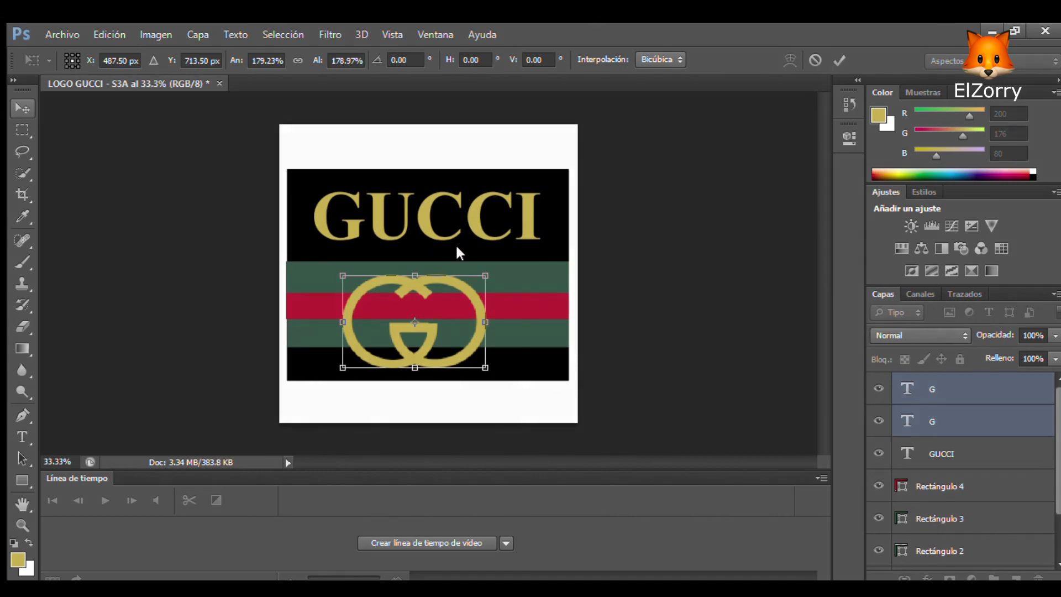
{"action": "key", "text": "Return"}
{"action": "left_click_drag", "start_coordinate": [440, 332], "coordinate": [452, 313]}
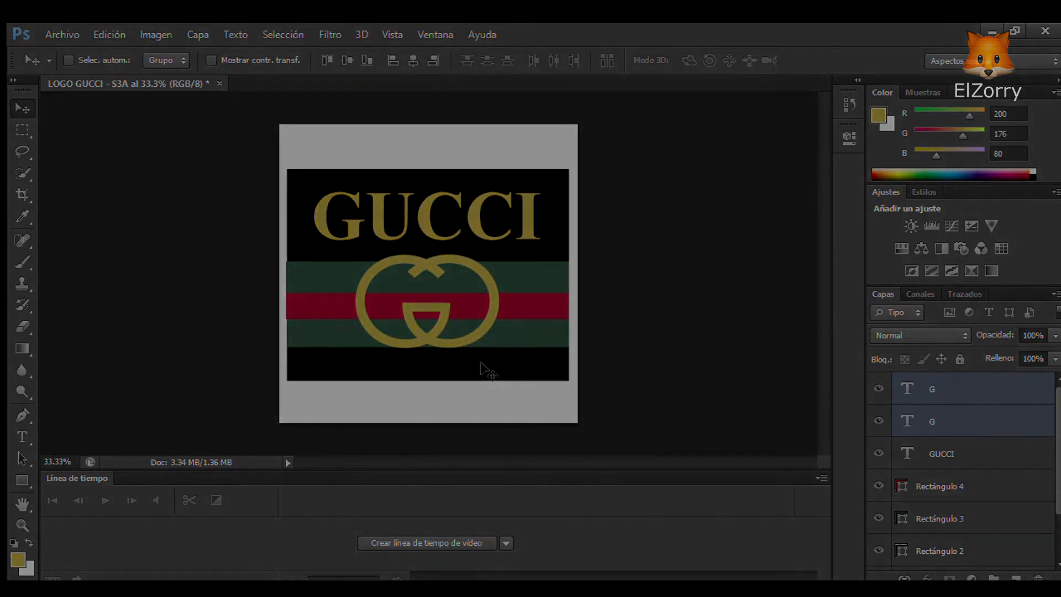